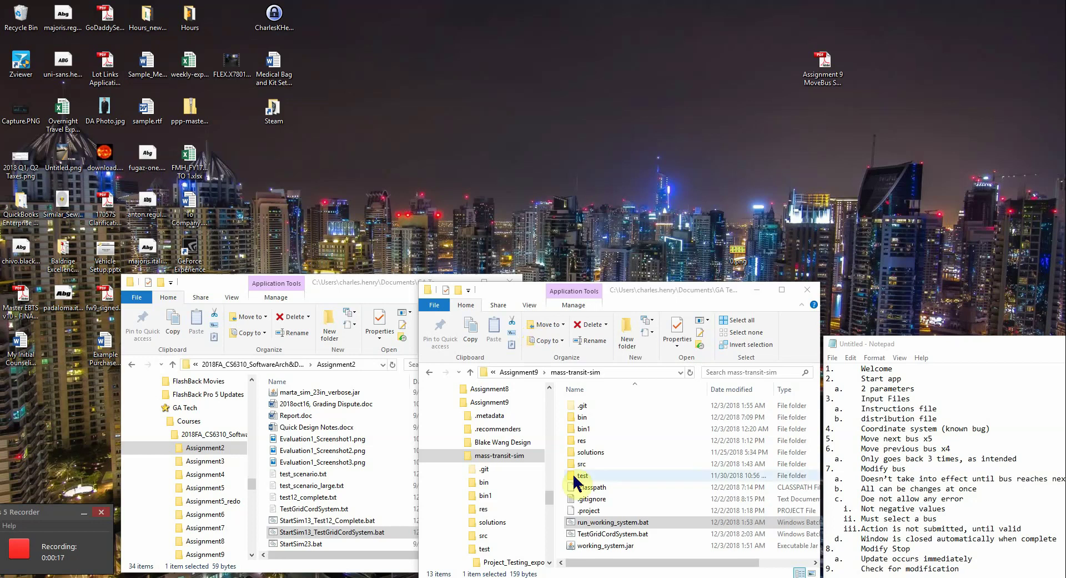
Open run_working_system.bat in Notepad++ and examine the jar name, the test12_complete.txt argument and the test_morning_distibution.csv argument
double_click(654, 522)
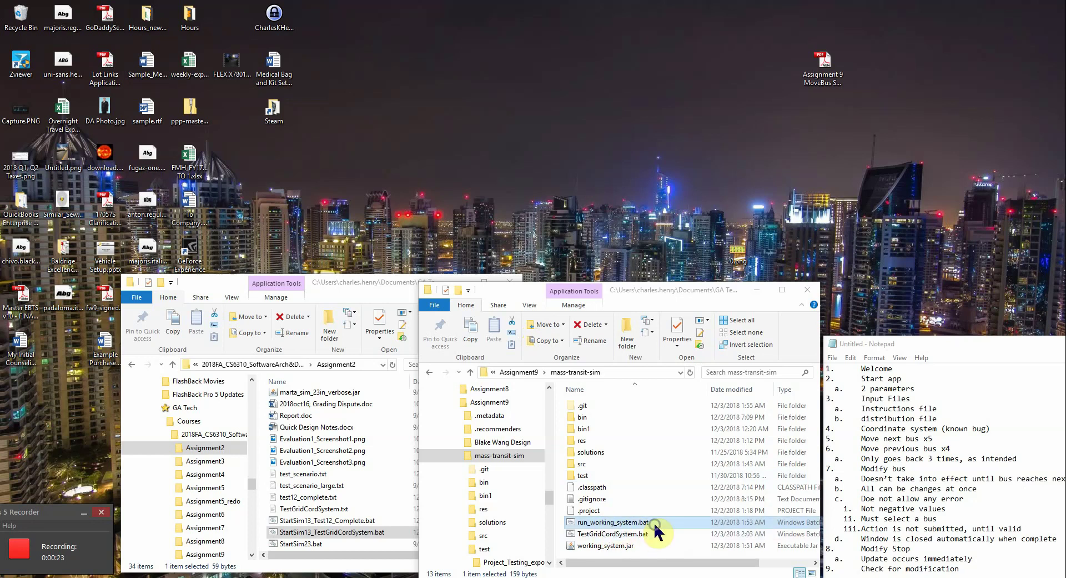
right_click(656, 525)
click(715, 319)
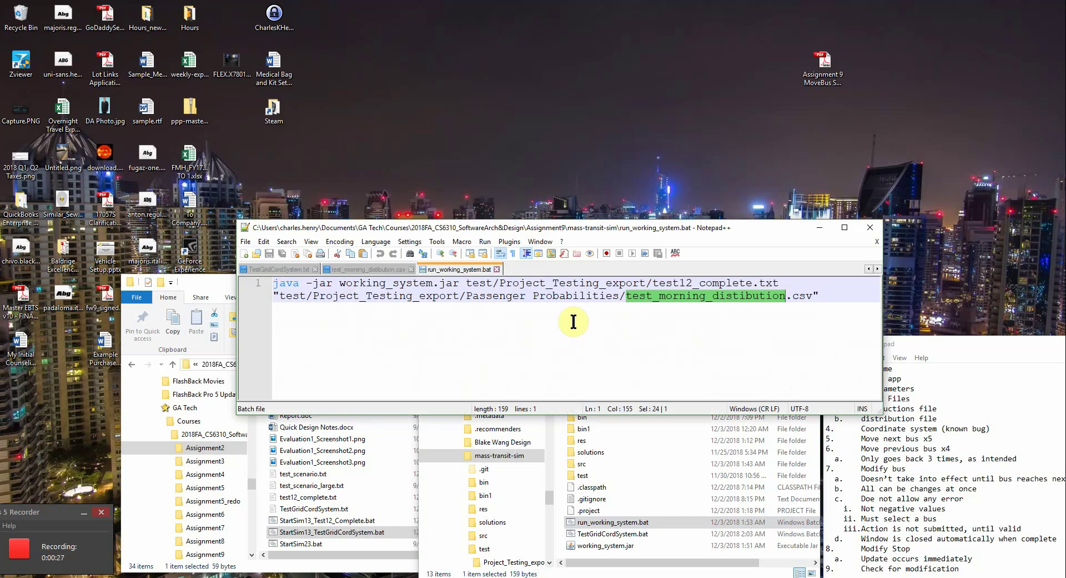
click(434, 283)
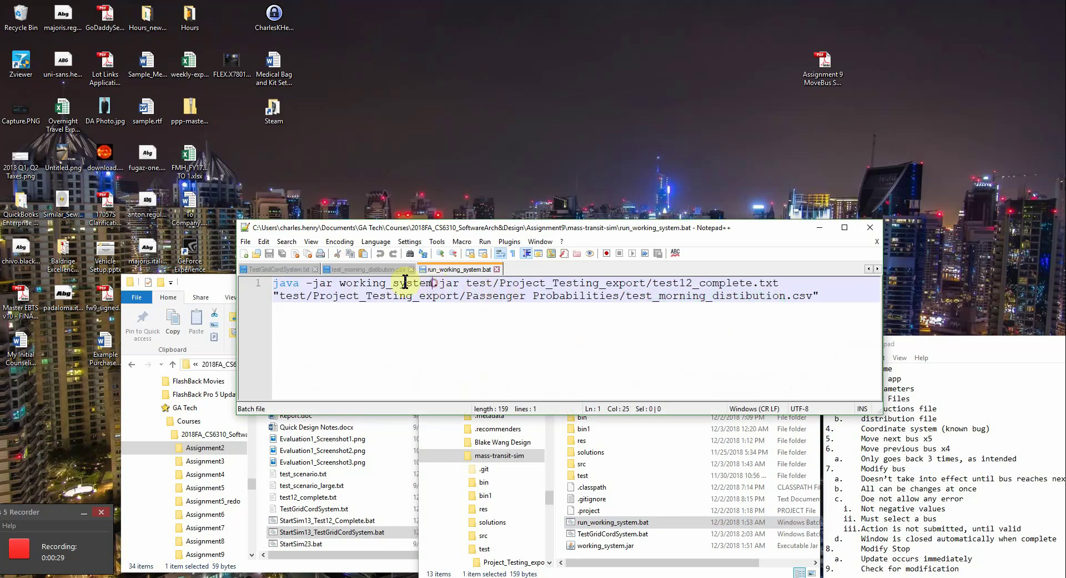
drag(340, 282, 458, 283)
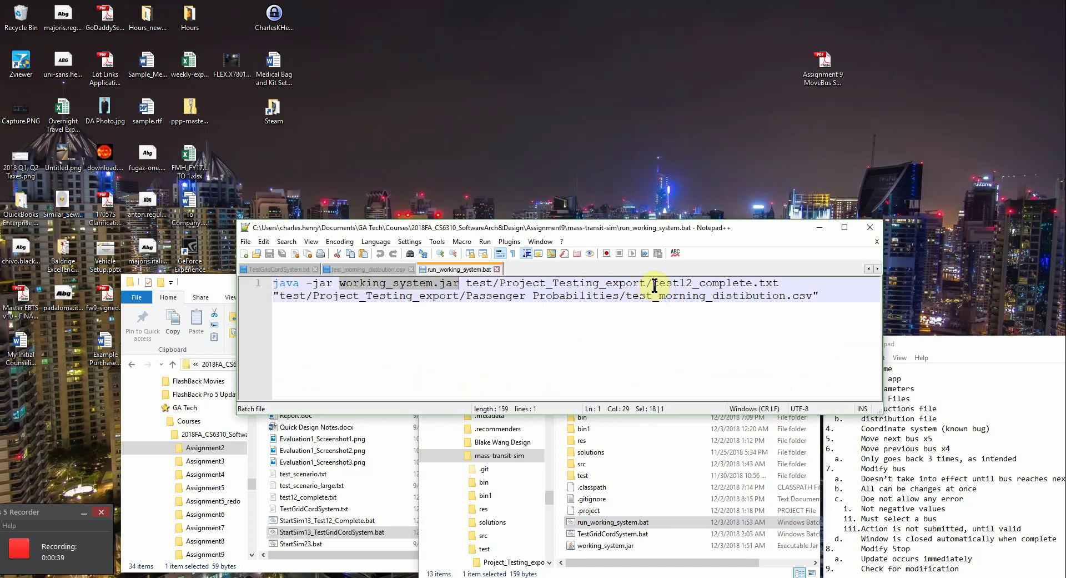
drag(652, 283, 780, 284)
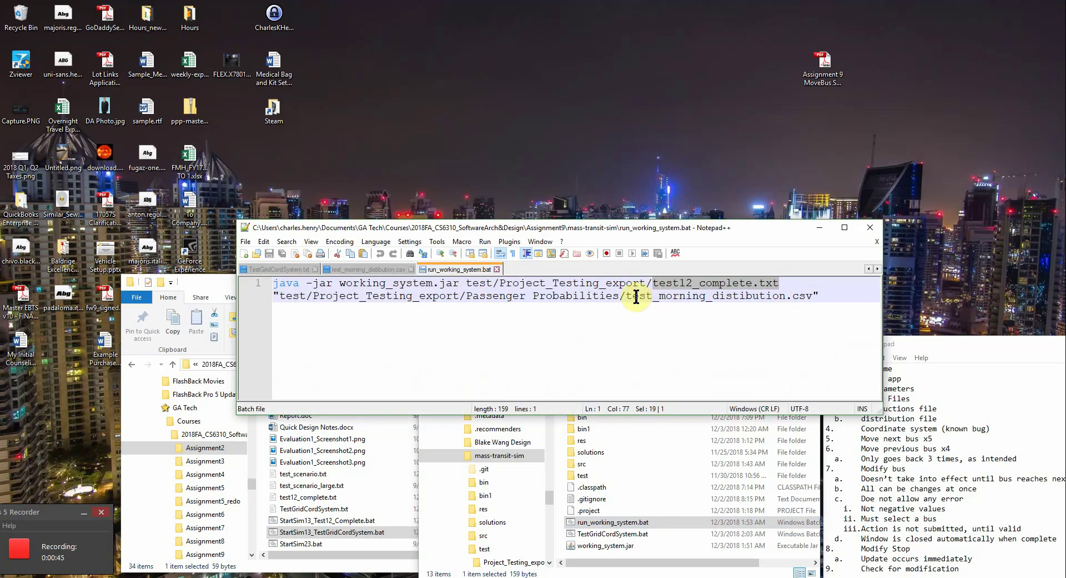
drag(626, 296, 802, 298)
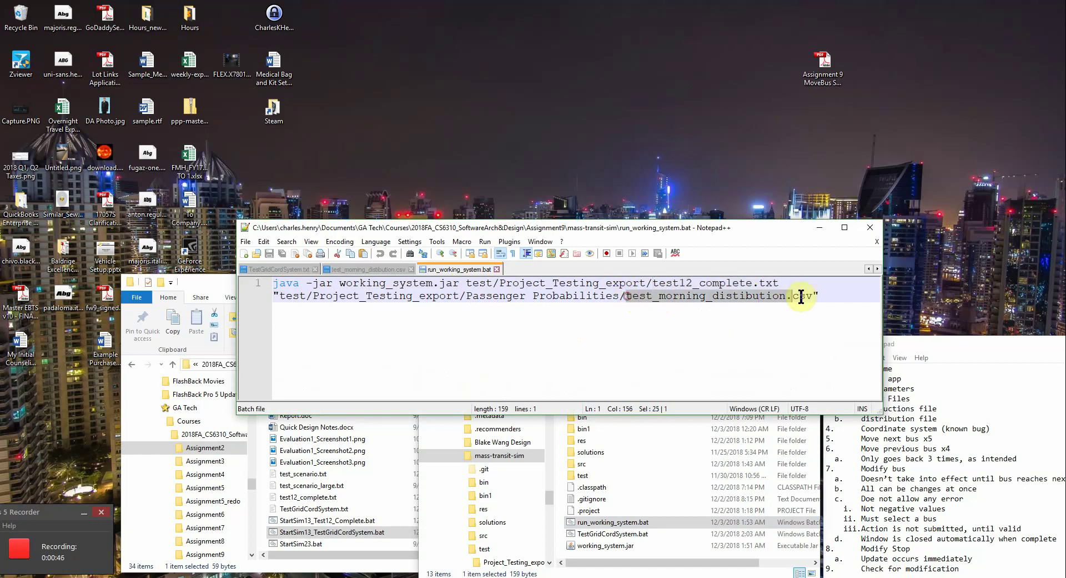
click(720, 283)
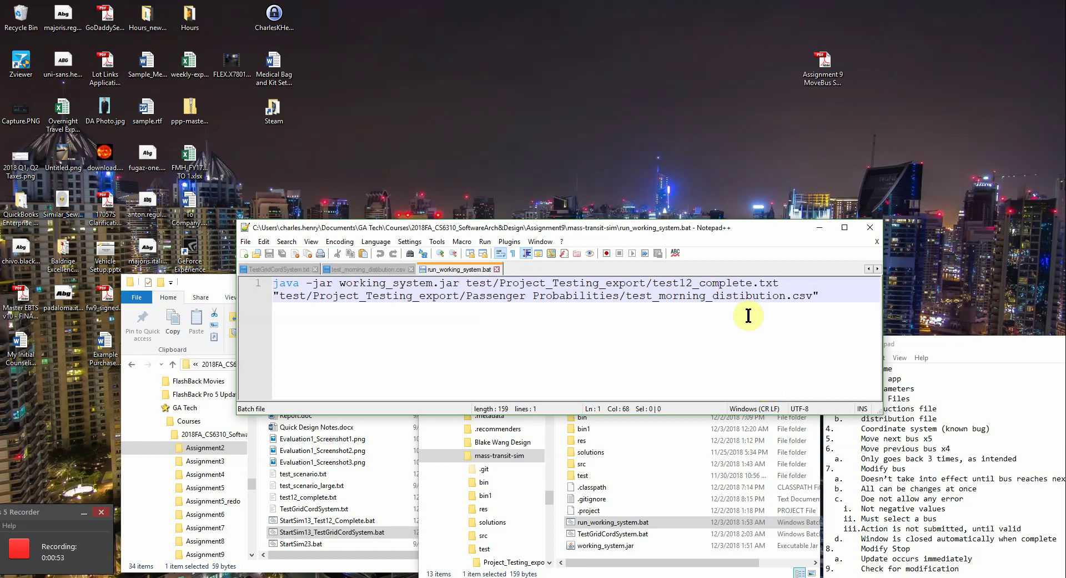
Review the contents of test_morning_distibution.csv and the stop coordinates in TestGridCordSystem.txt, and close the editor
click(395, 270)
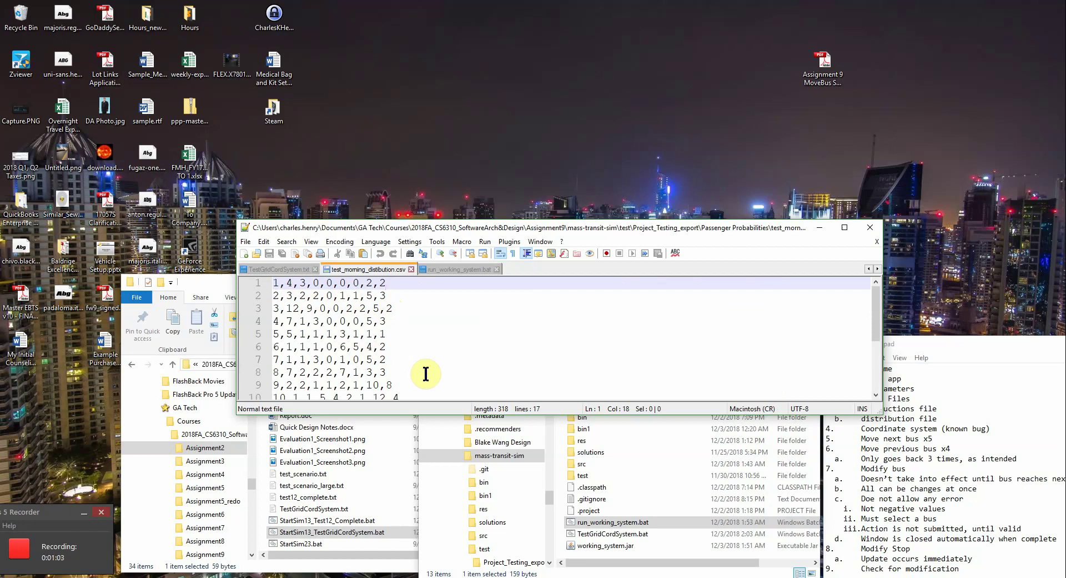
click(272, 269)
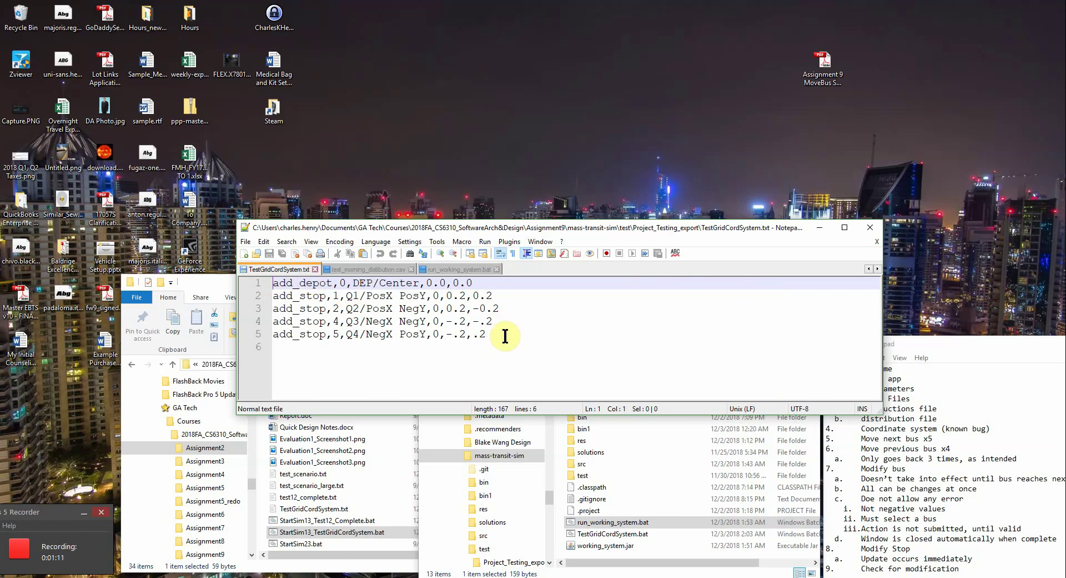
drag(505, 335, 275, 282)
click(346, 309)
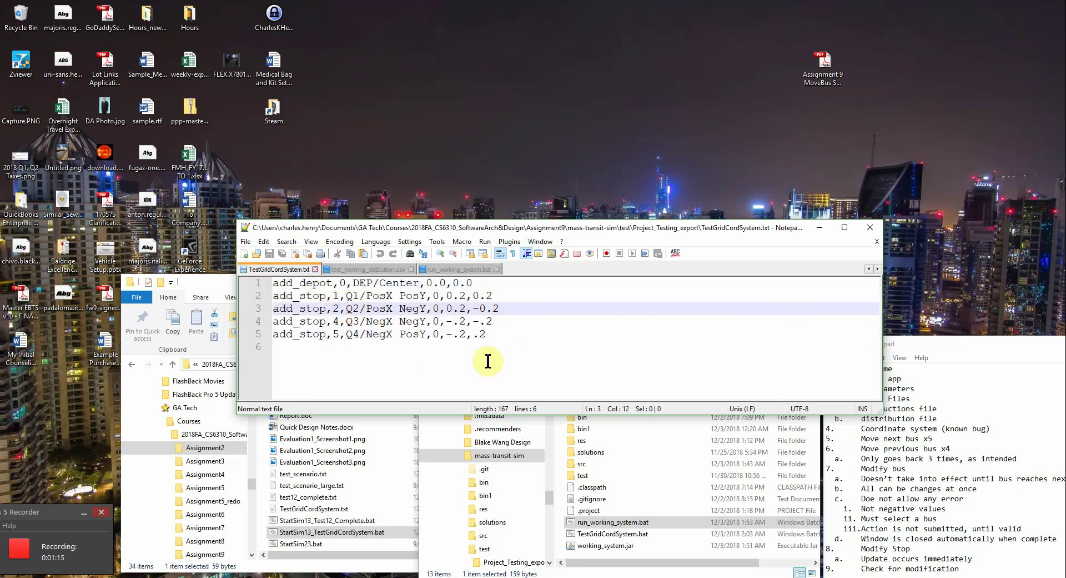
click(862, 225)
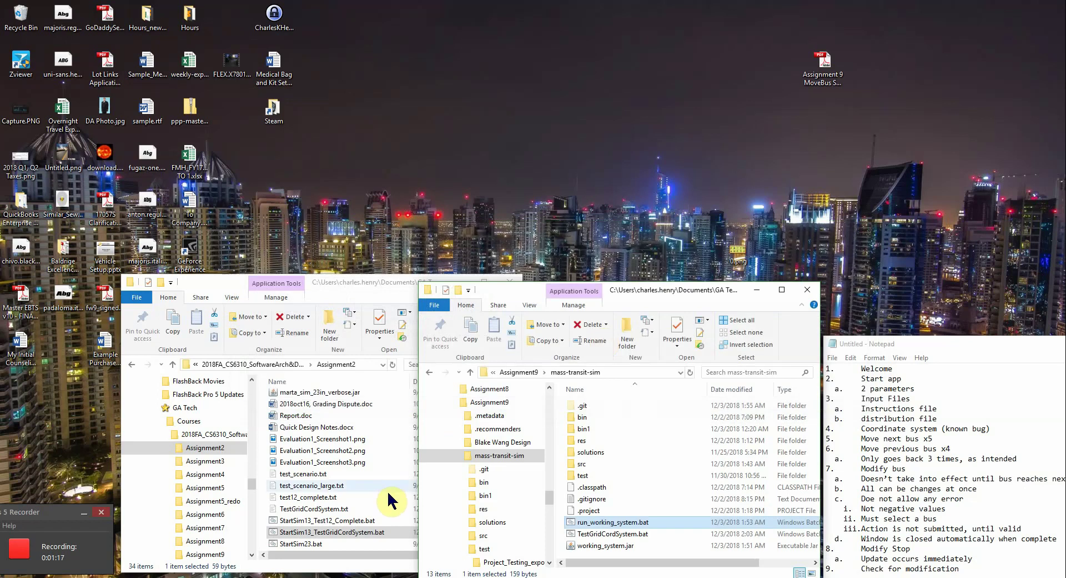
Run StartSim13_TestGridCordSystem.bat from the Assignment2 folder to view the stop layout, and close the MARTA simulation
double_click(360, 531)
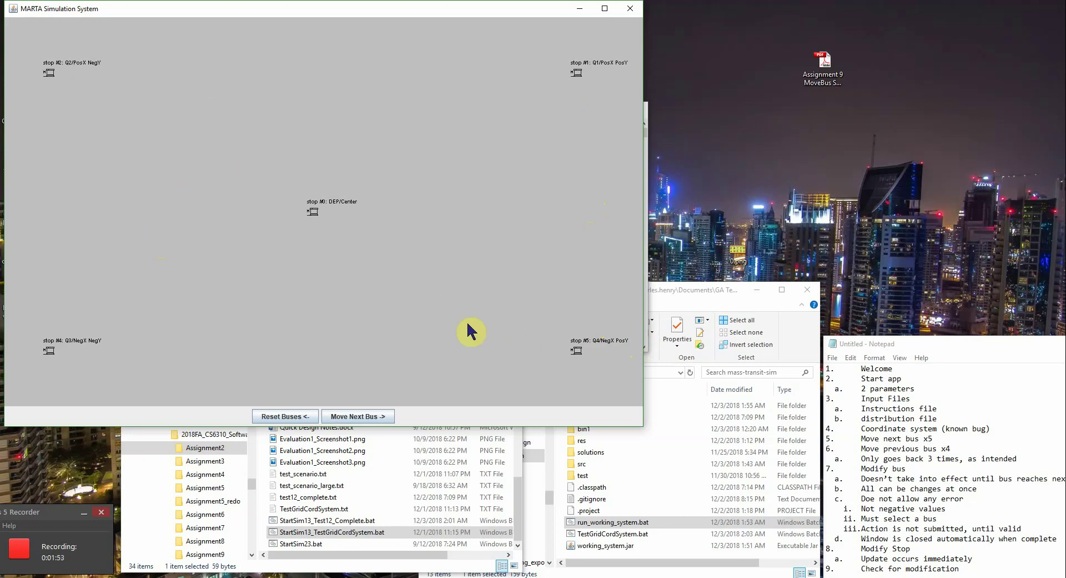
click(631, 9)
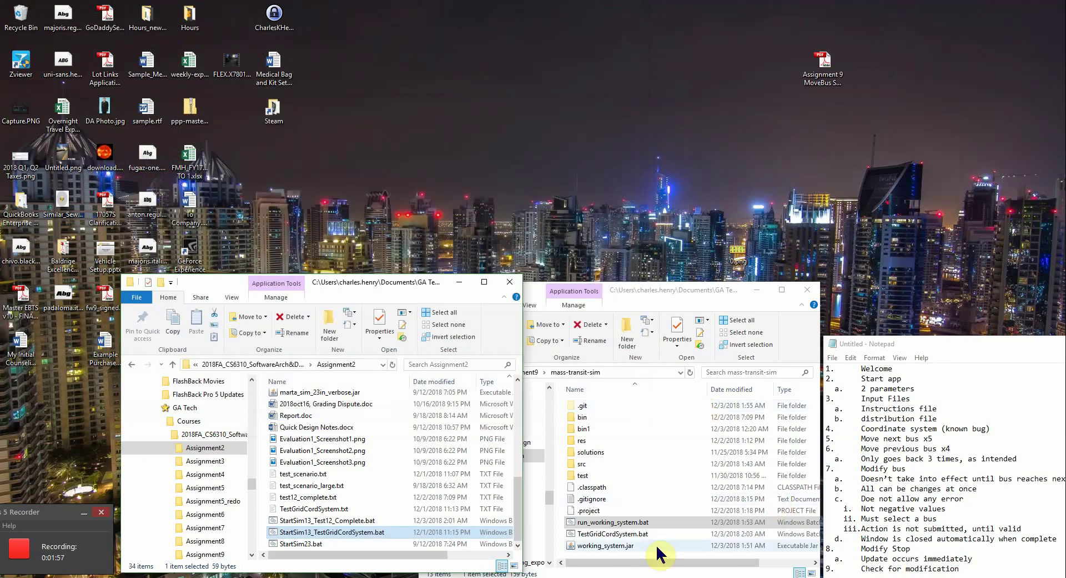
Launch the simulator with run_working_system.bat from the mass-transit-sim folder and advance it four cycles
double_click(625, 526)
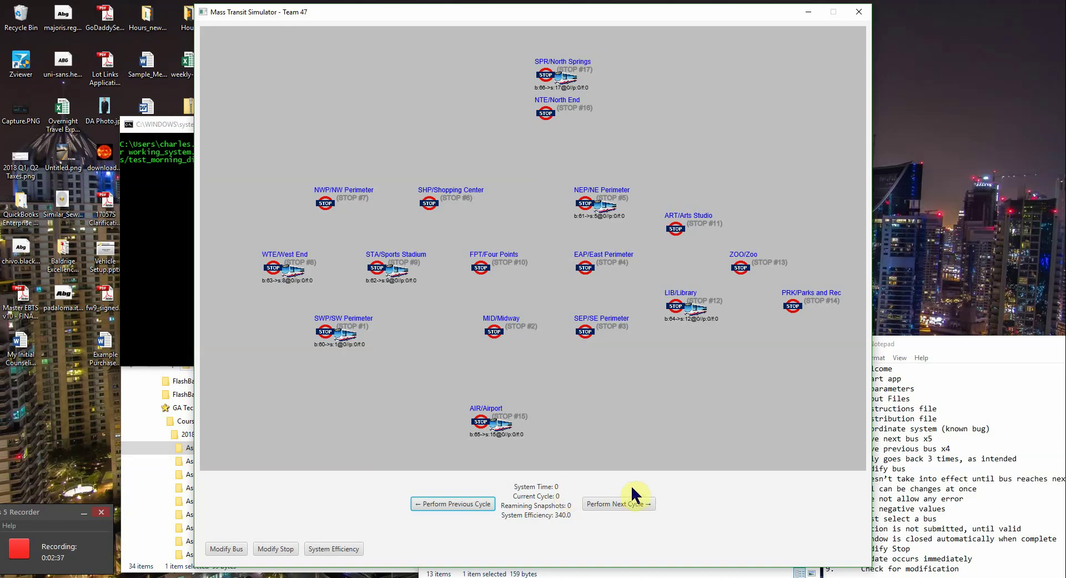
click(612, 507)
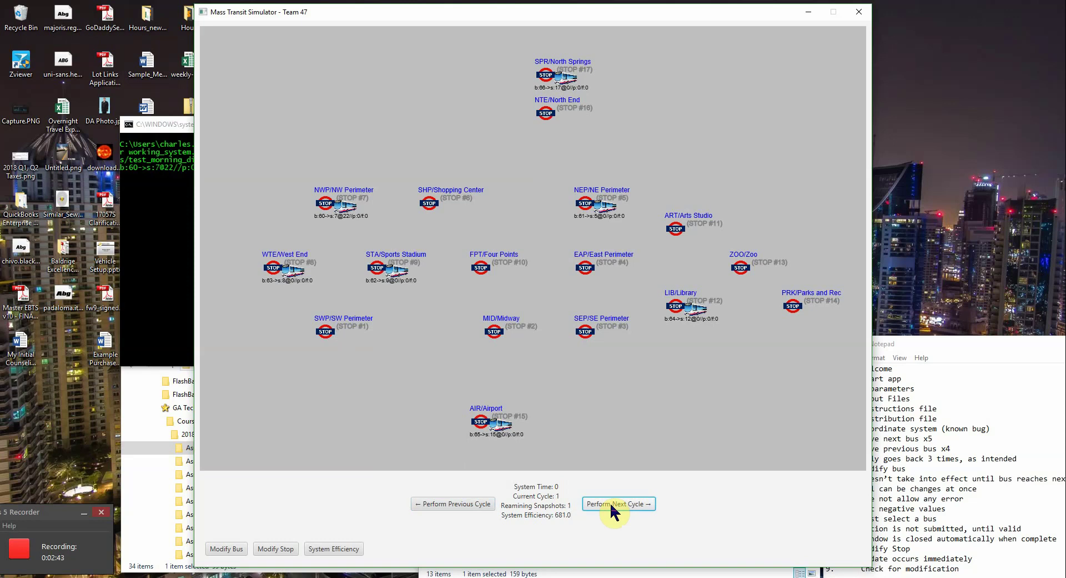
click(627, 504)
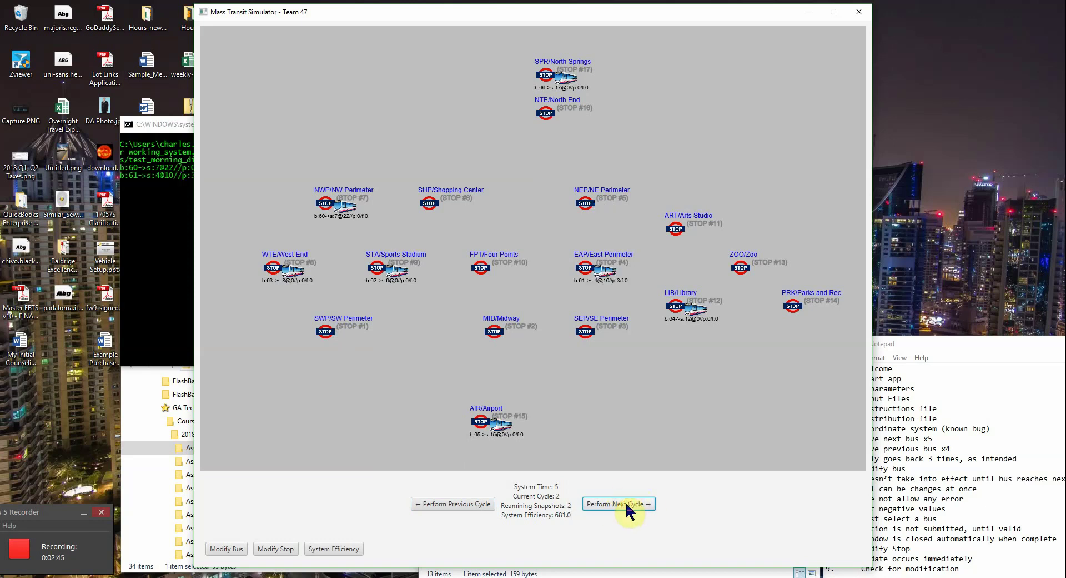
click(626, 504)
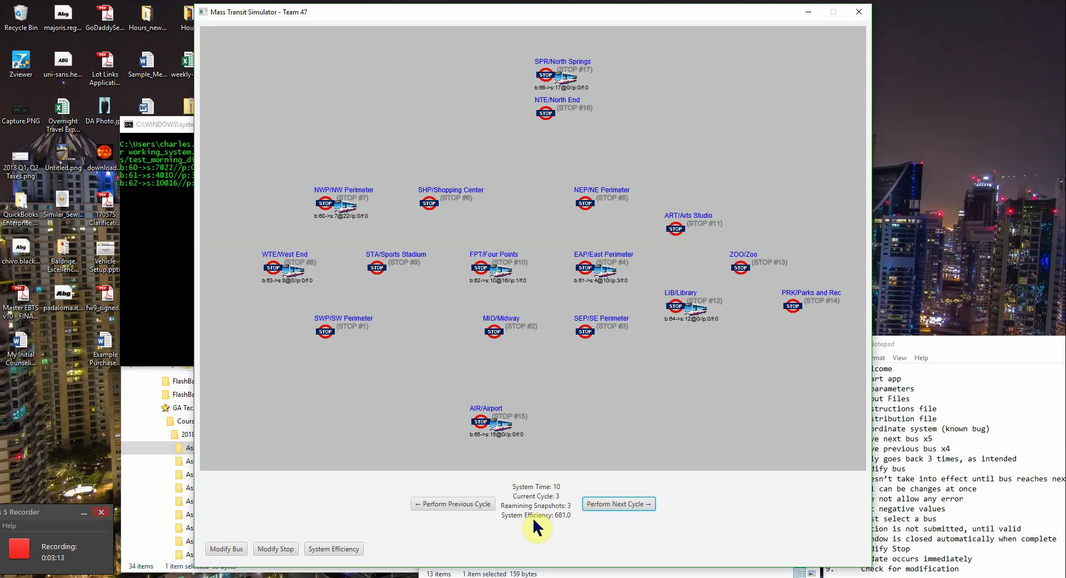
click(605, 504)
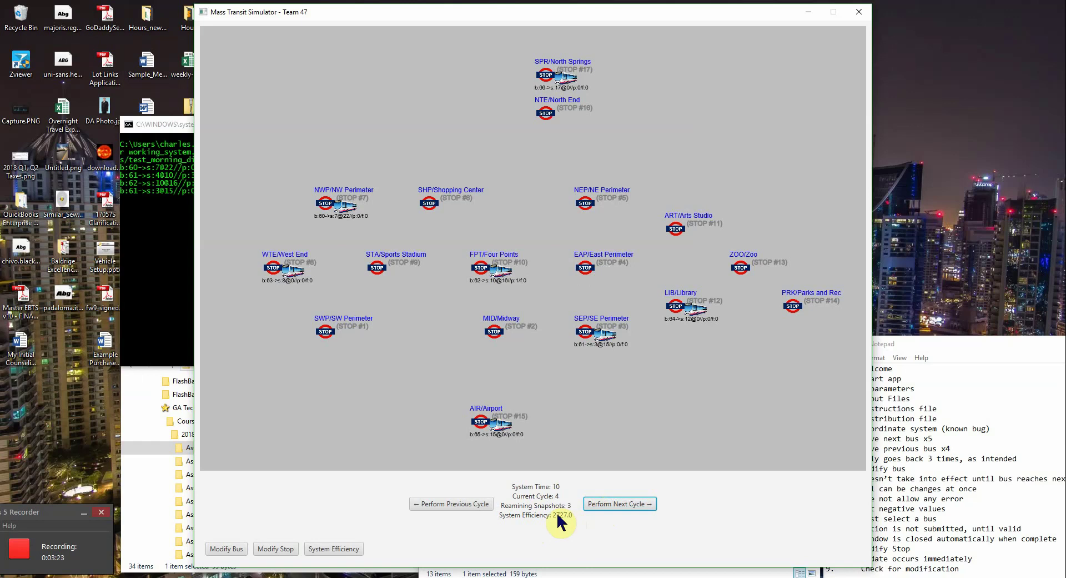
Step the simulation back three cycles, attempt a fourth step back, dismiss the message and close the simulator
click(471, 505)
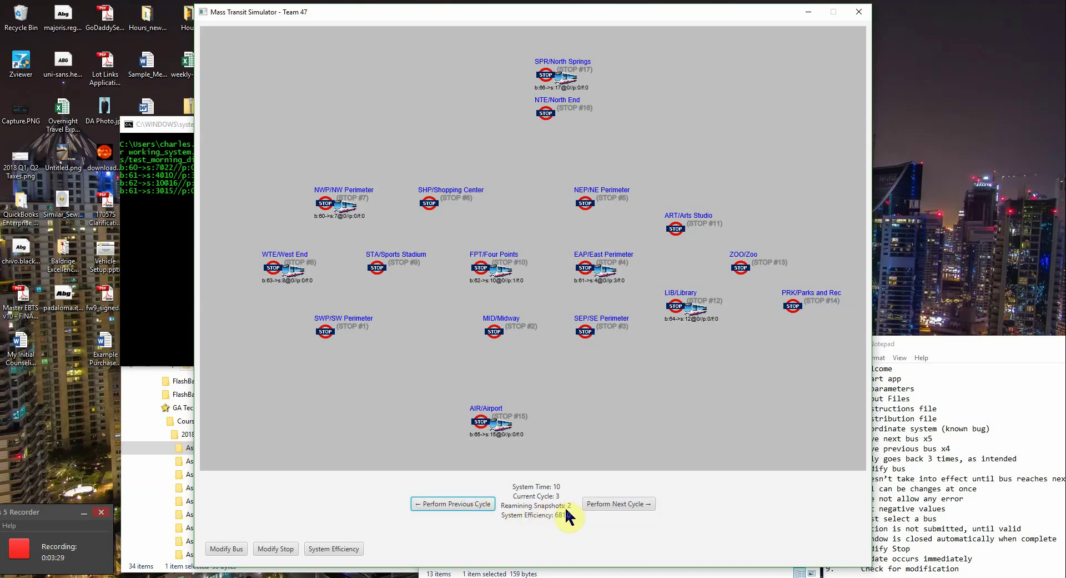
click(468, 506)
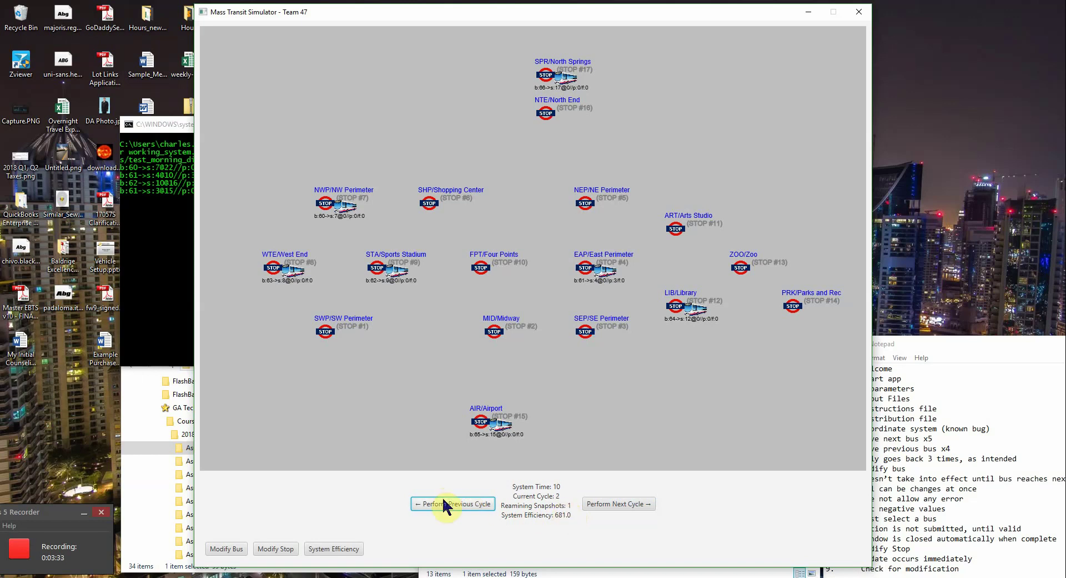
click(442, 500)
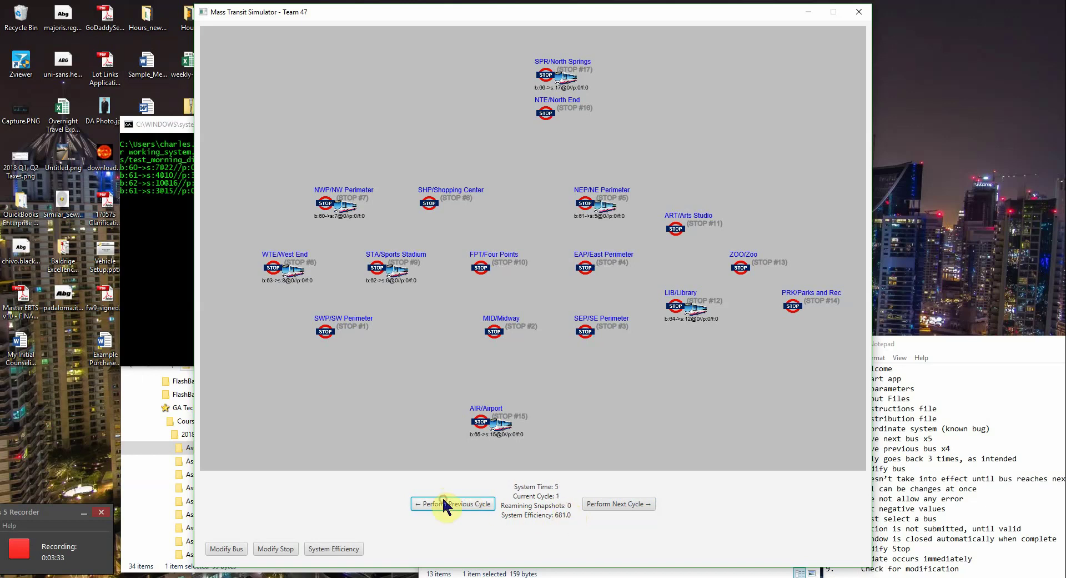
click(476, 508)
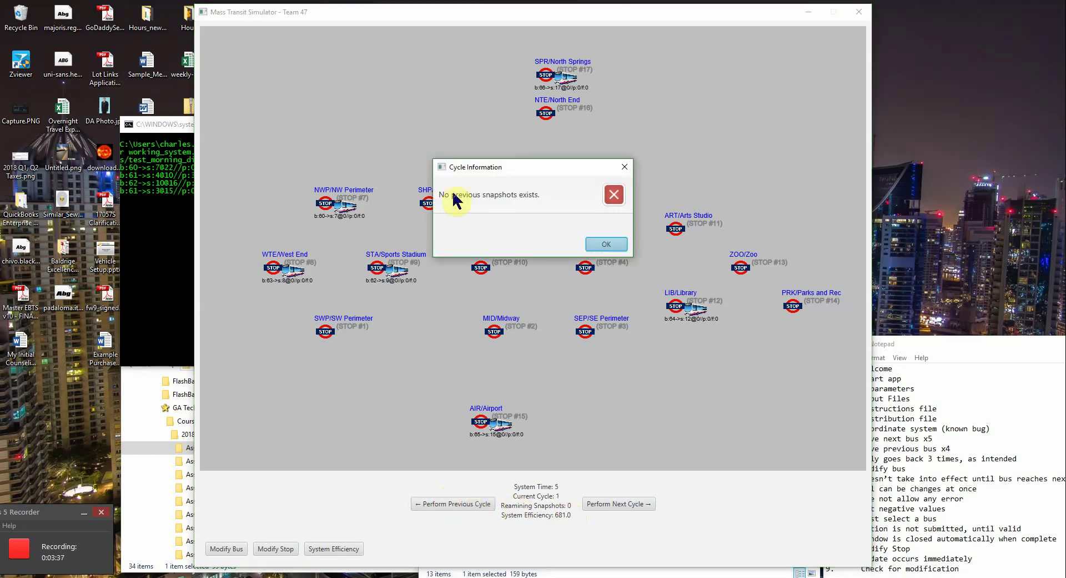
click(614, 244)
click(860, 12)
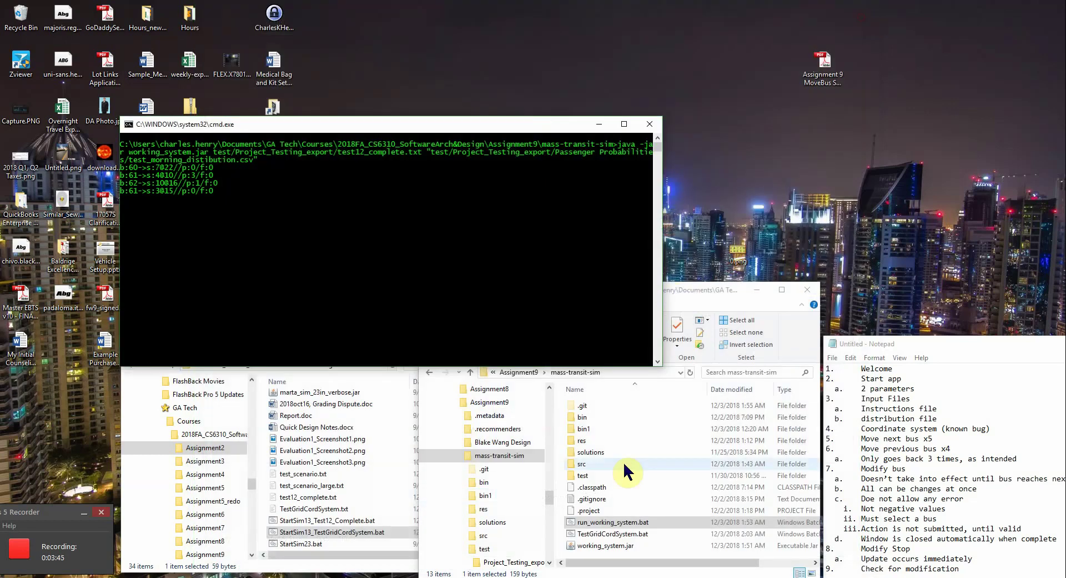
Relaunch the simulator with run_working_system.bat, try to go back a cycle from the initial state and dismiss the message
double_click(629, 522)
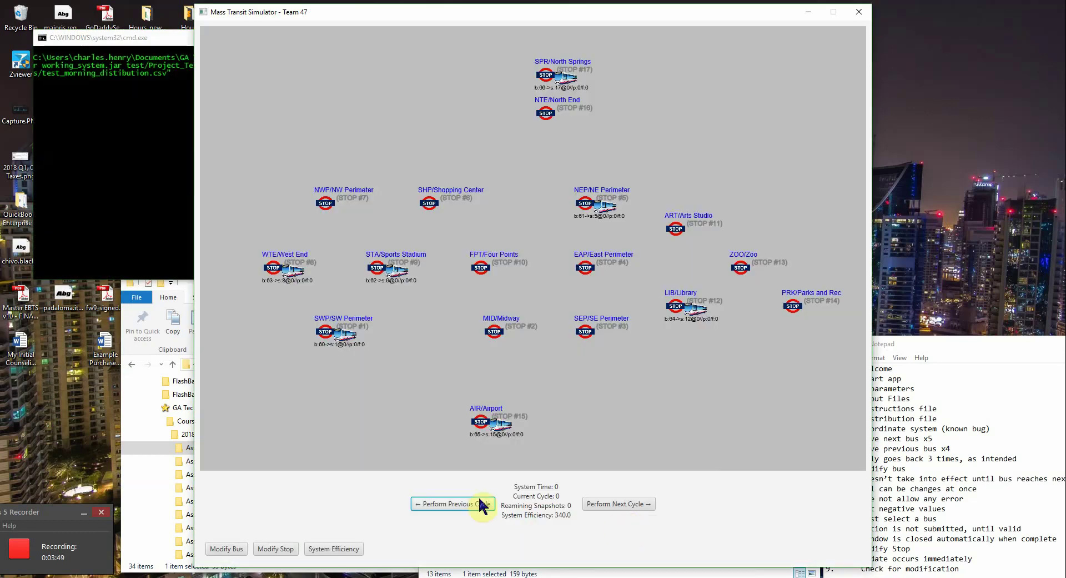
click(466, 506)
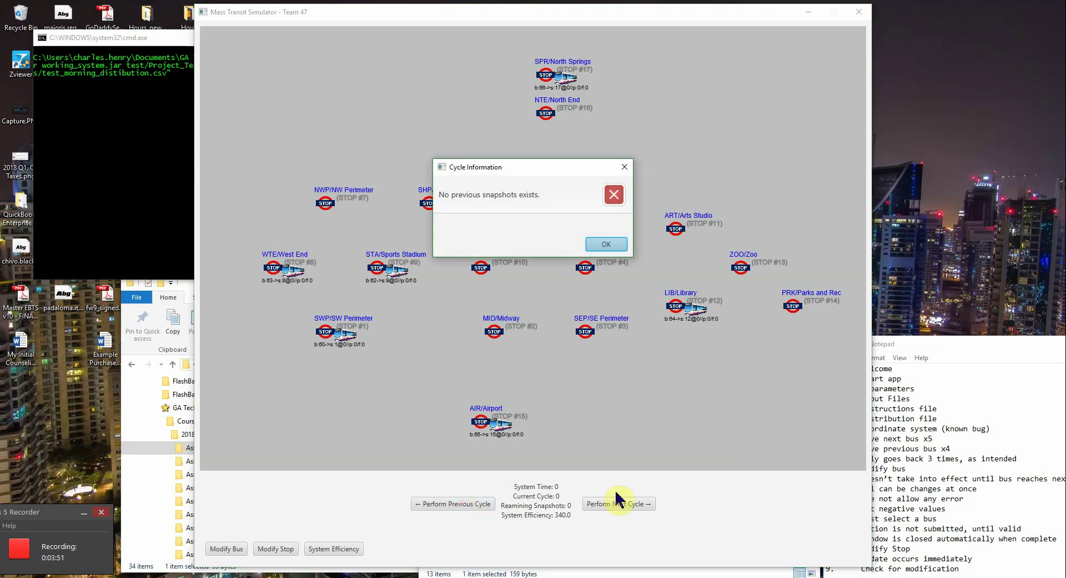
click(596, 250)
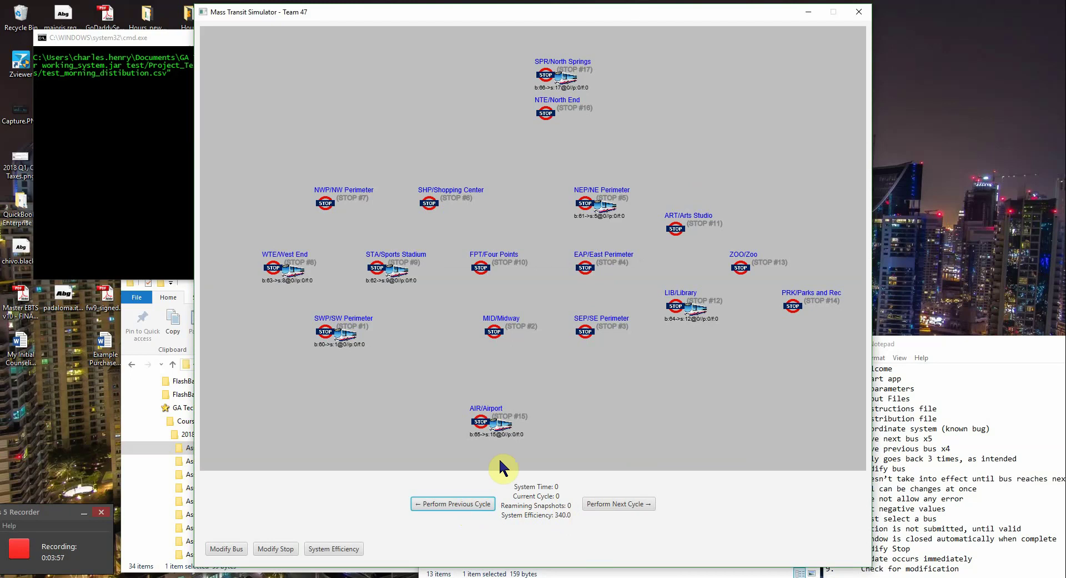
Advance the simulation 18 cycles from its initial state
click(613, 505)
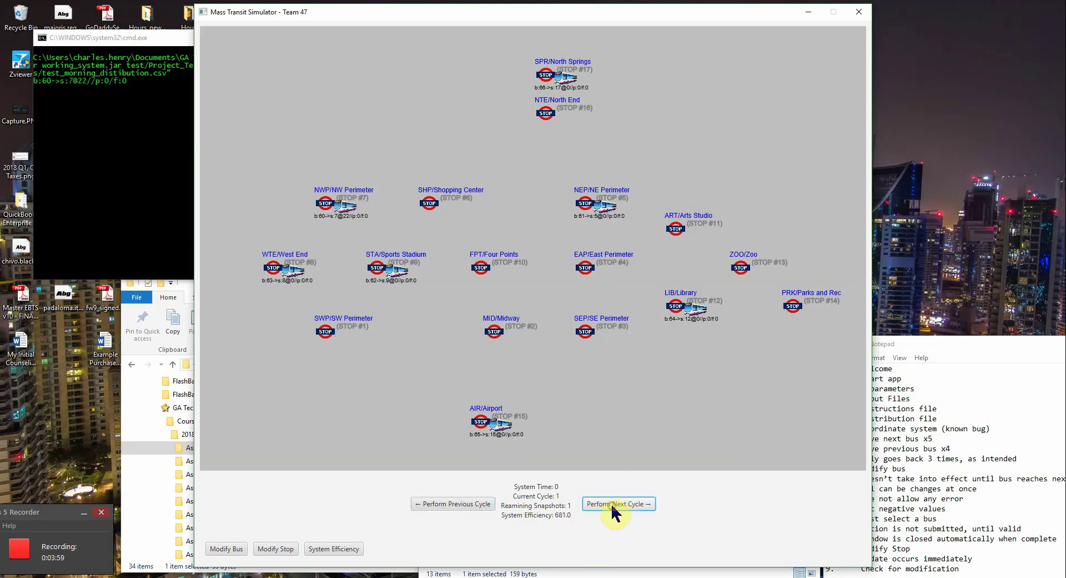
click(613, 505)
click(613, 505)
click(613, 505)
click(613, 506)
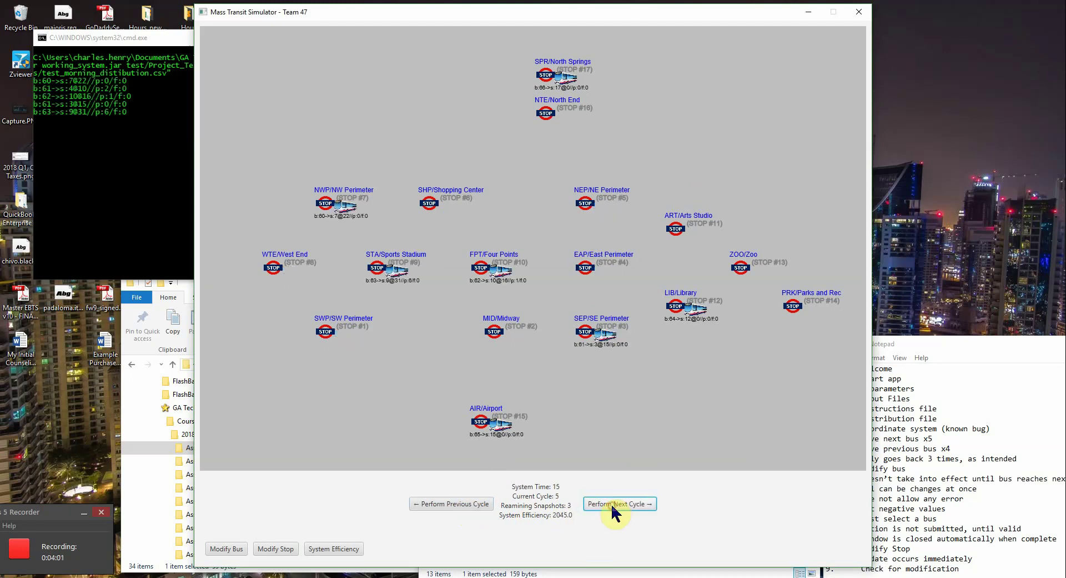
click(613, 505)
click(614, 505)
click(613, 506)
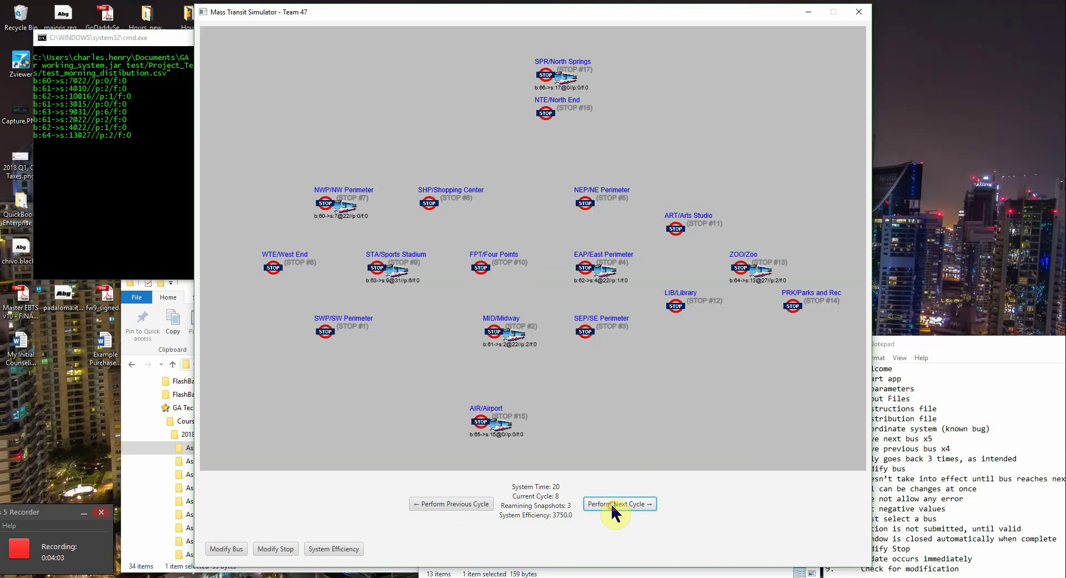
click(614, 505)
click(613, 505)
click(613, 506)
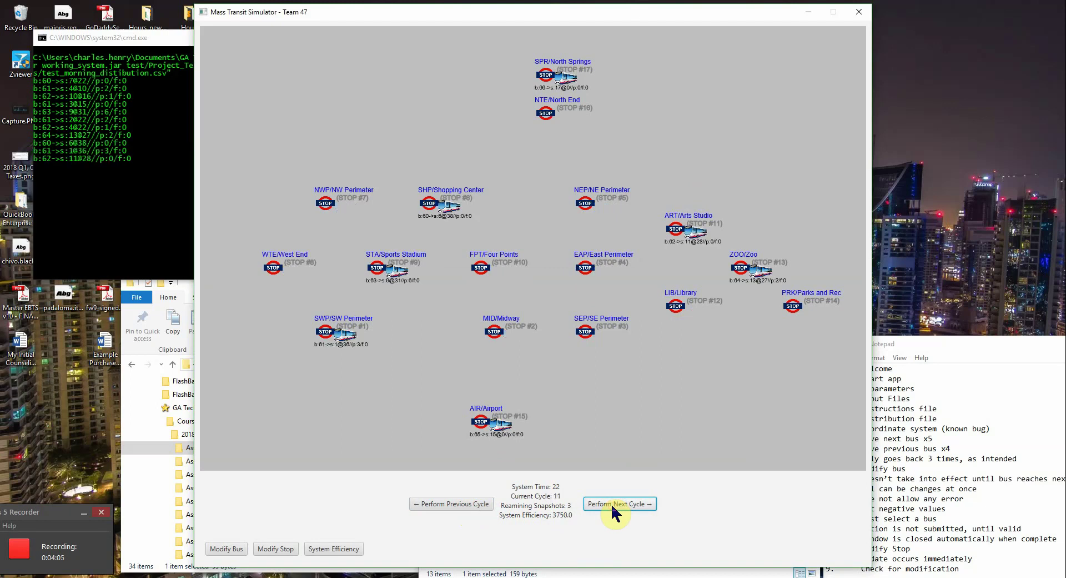
click(613, 506)
click(613, 506)
click(613, 506)
click(613, 505)
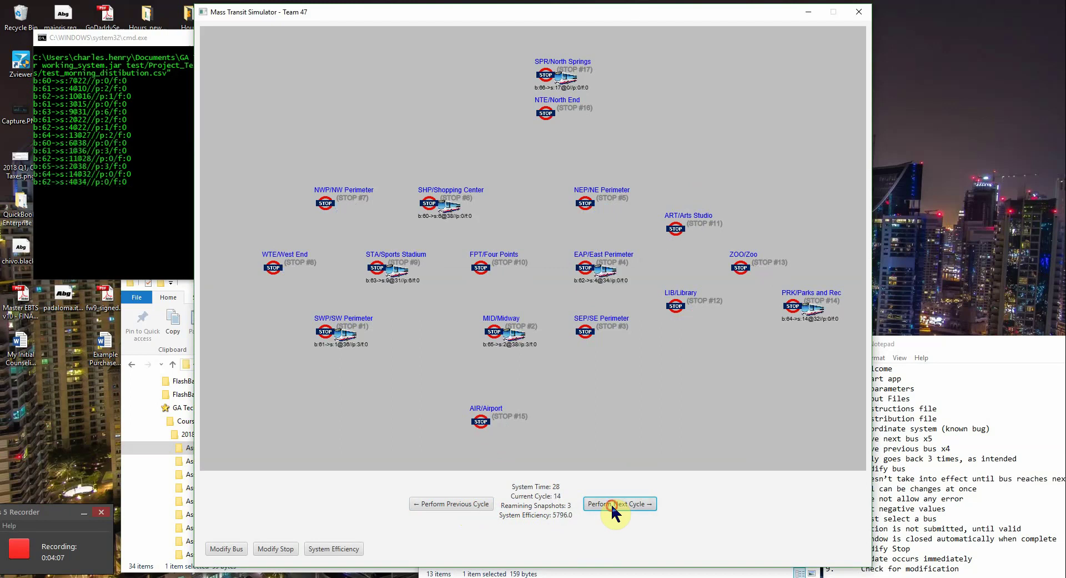
click(613, 505)
click(613, 506)
click(613, 506)
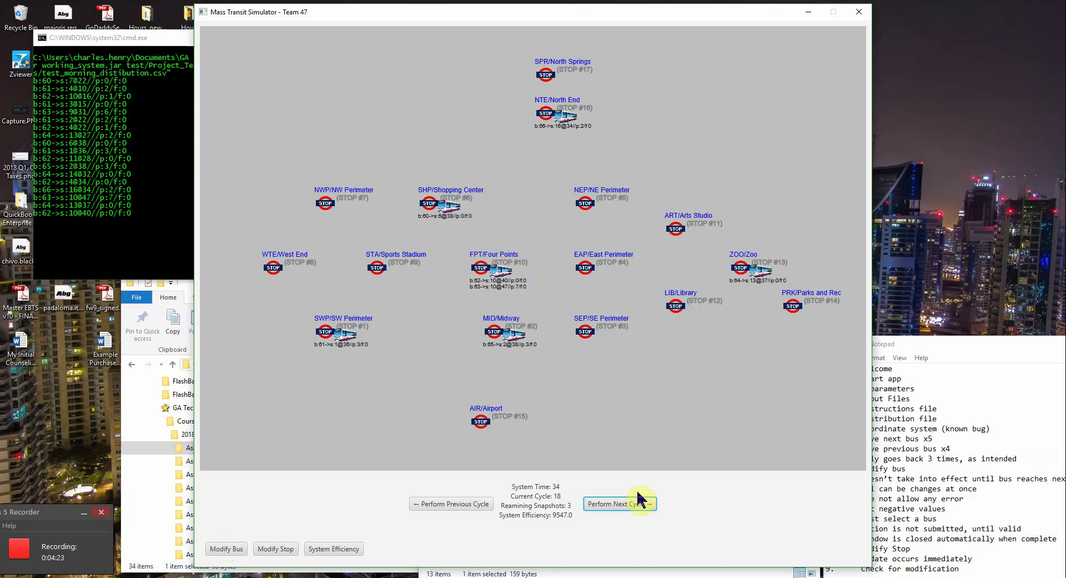
Set the maximum capacity of bus 60 to 30, submit the modification and dismiss the confirmation
click(915, 349)
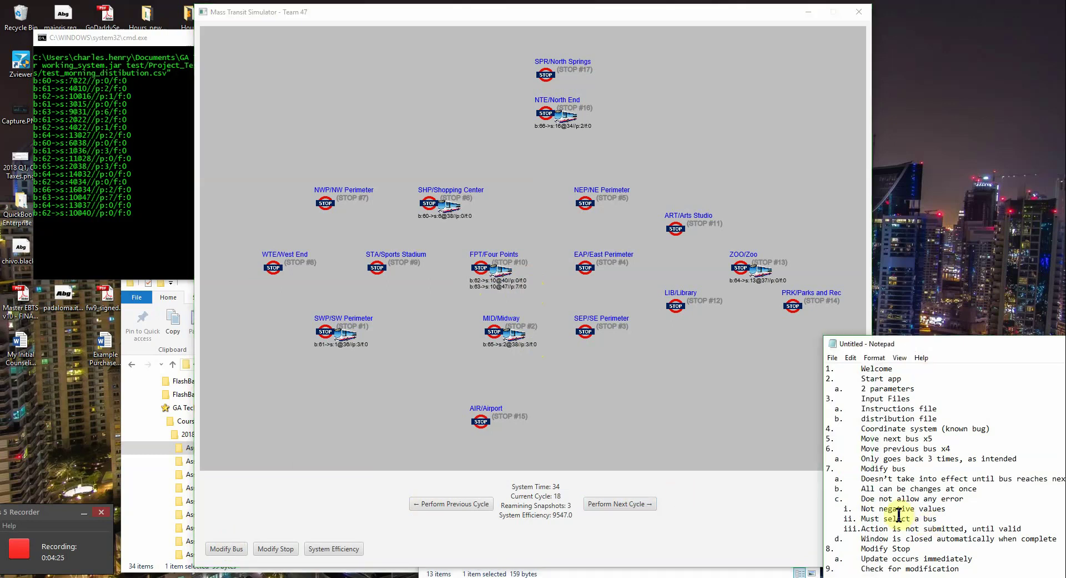
click(721, 535)
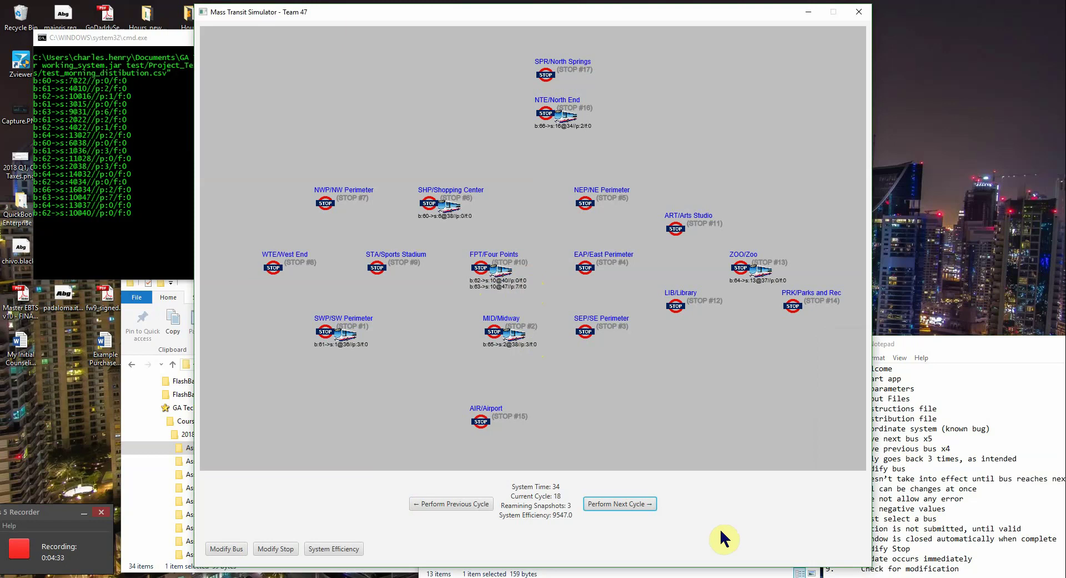
click(242, 553)
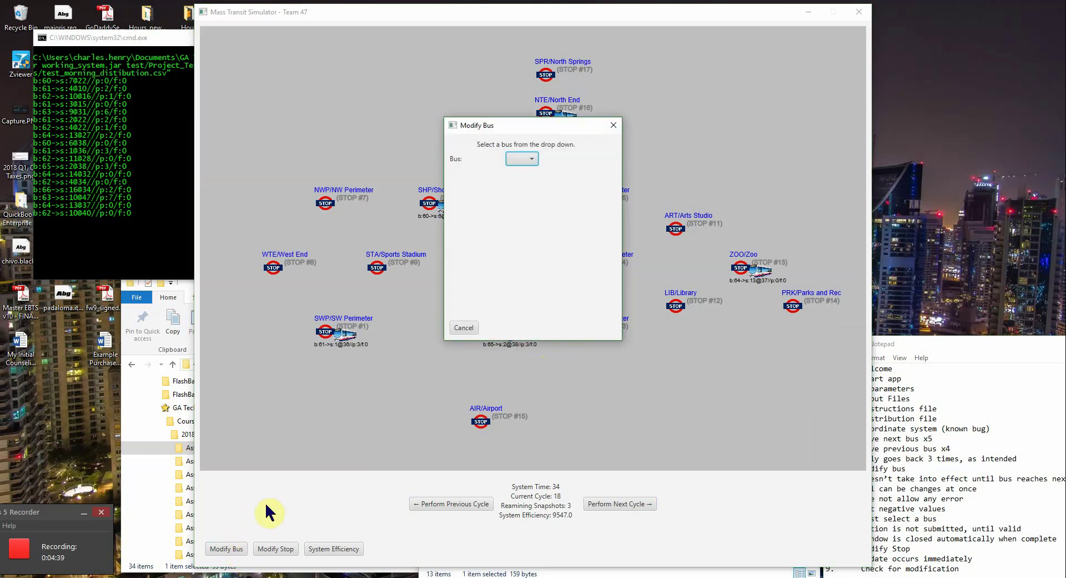
click(534, 160)
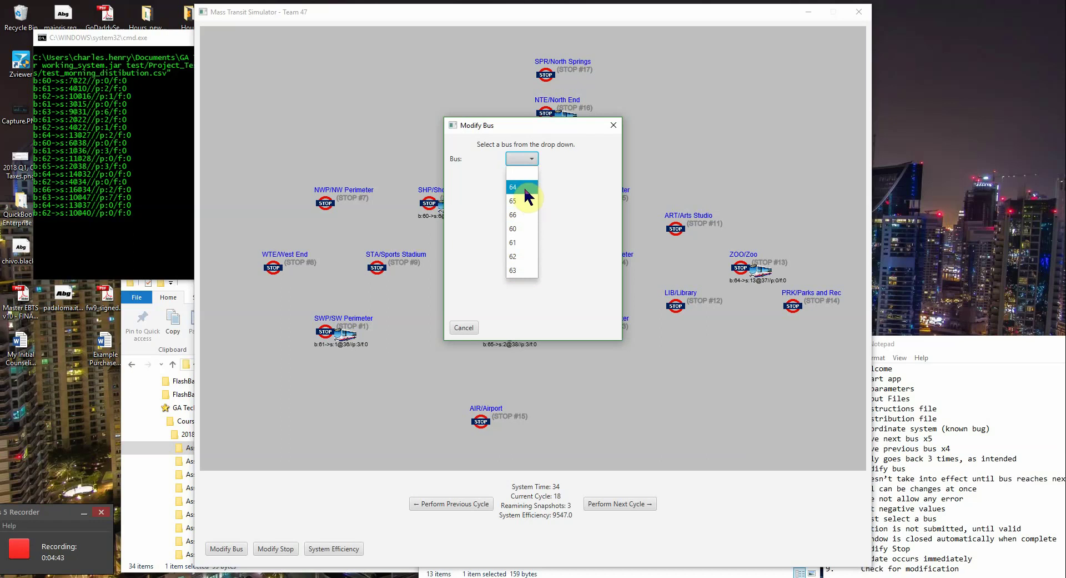
click(521, 228)
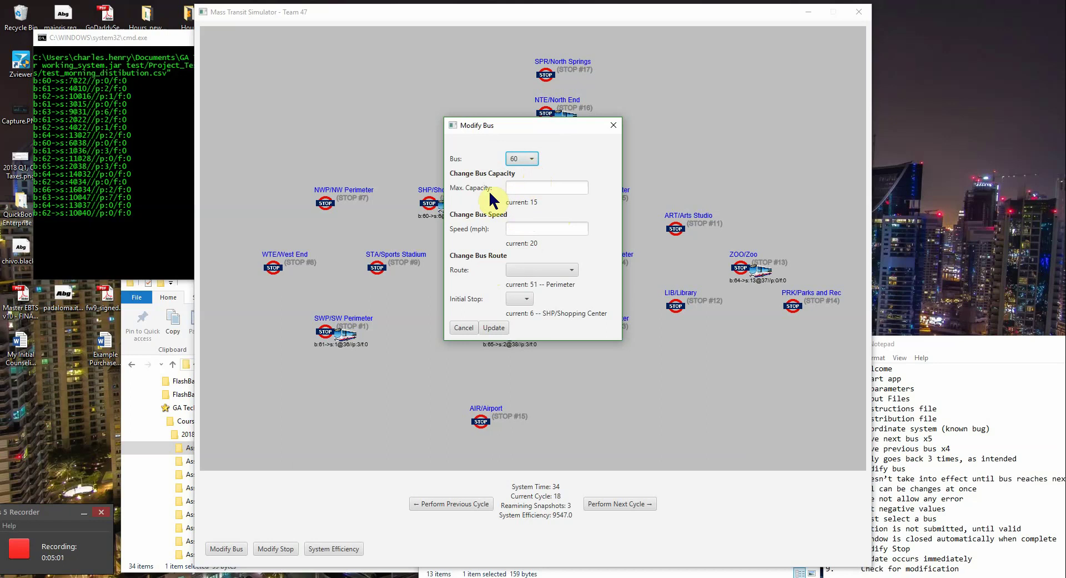
click(522, 188)
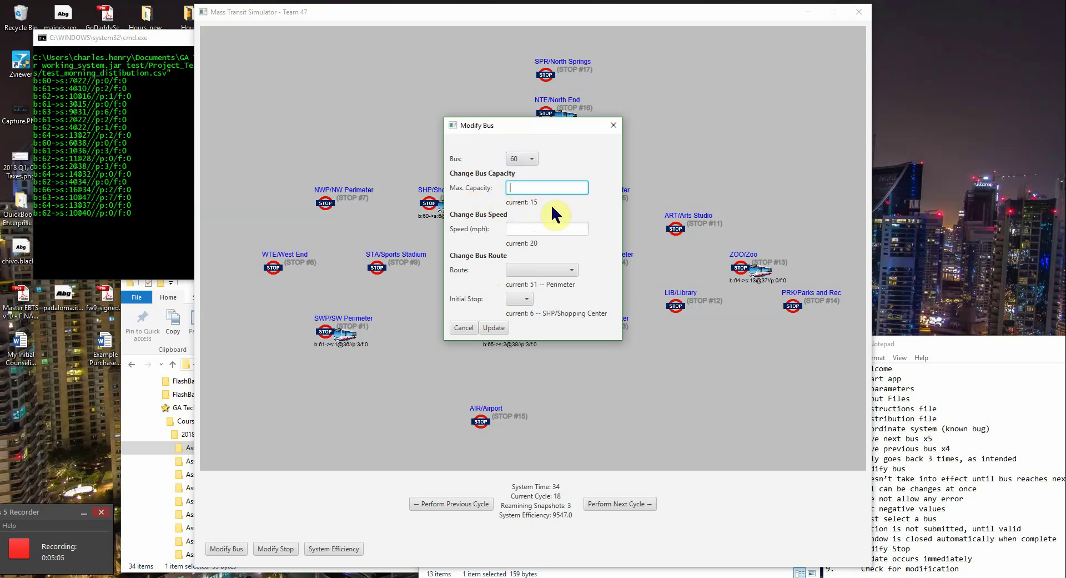
text(30)
click(503, 330)
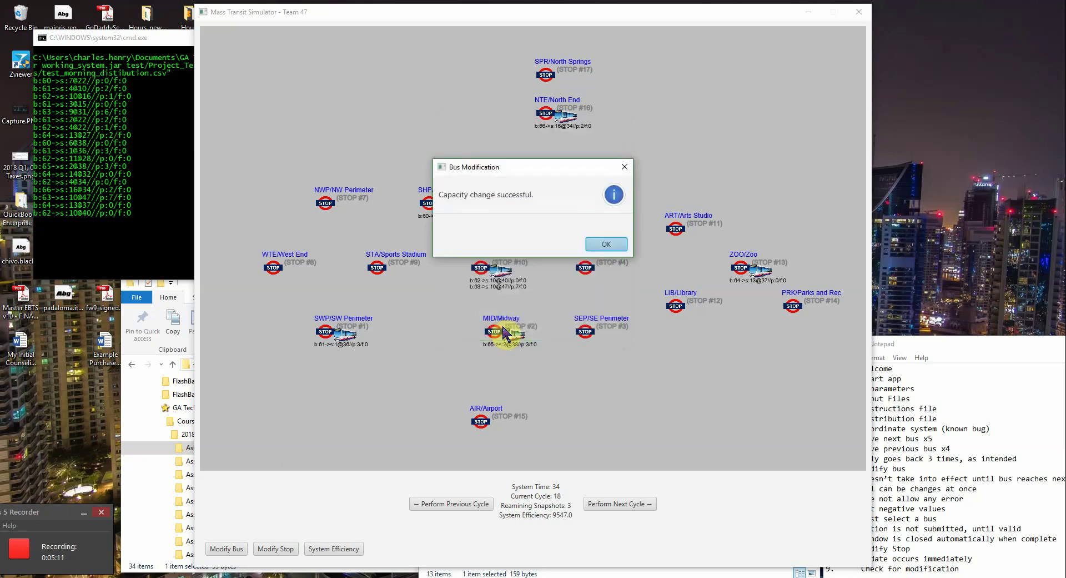
click(606, 248)
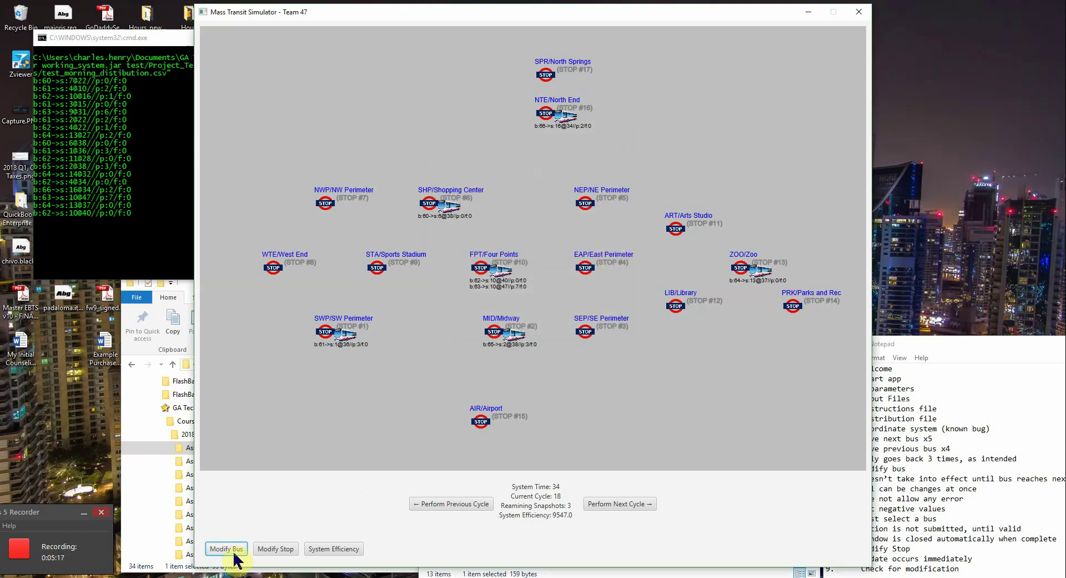
Advance the simulation four cycles so that bus 60 reaches its next stop
click(589, 505)
click(589, 506)
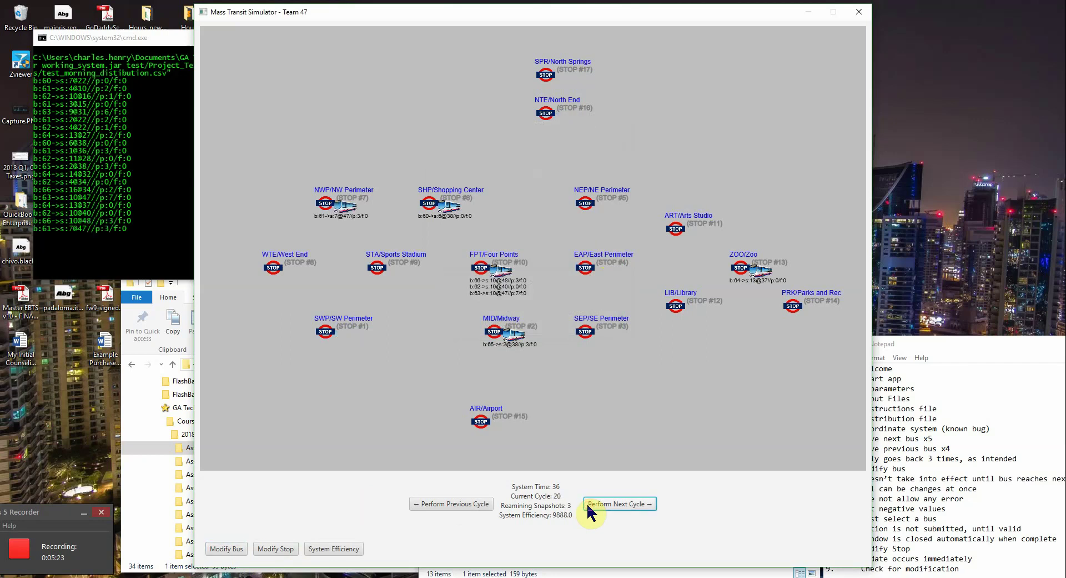
click(588, 507)
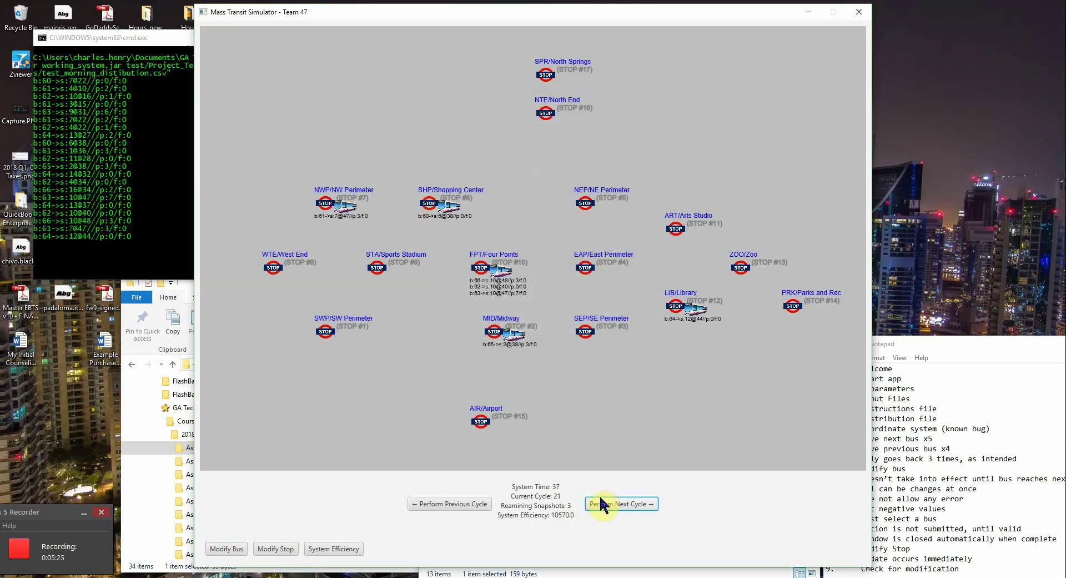
click(601, 500)
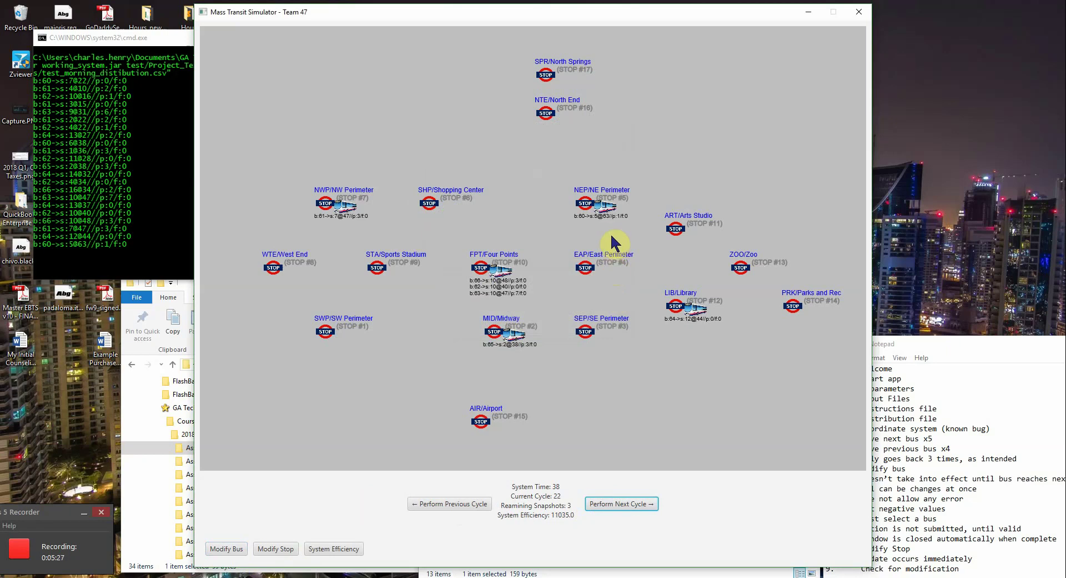
Open bus 60 for modification and check its current maximum capacity
click(237, 549)
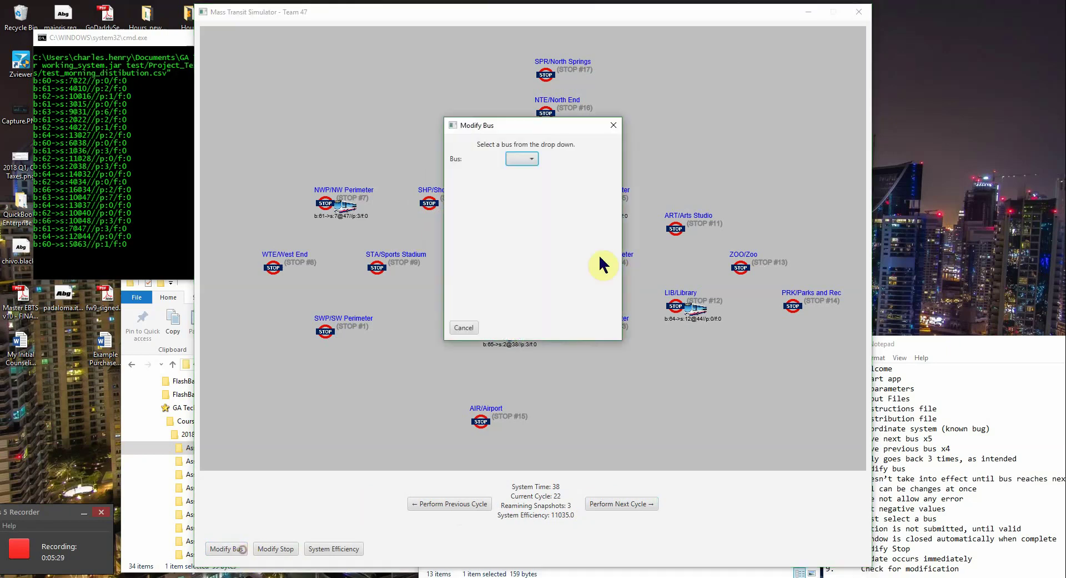
click(531, 160)
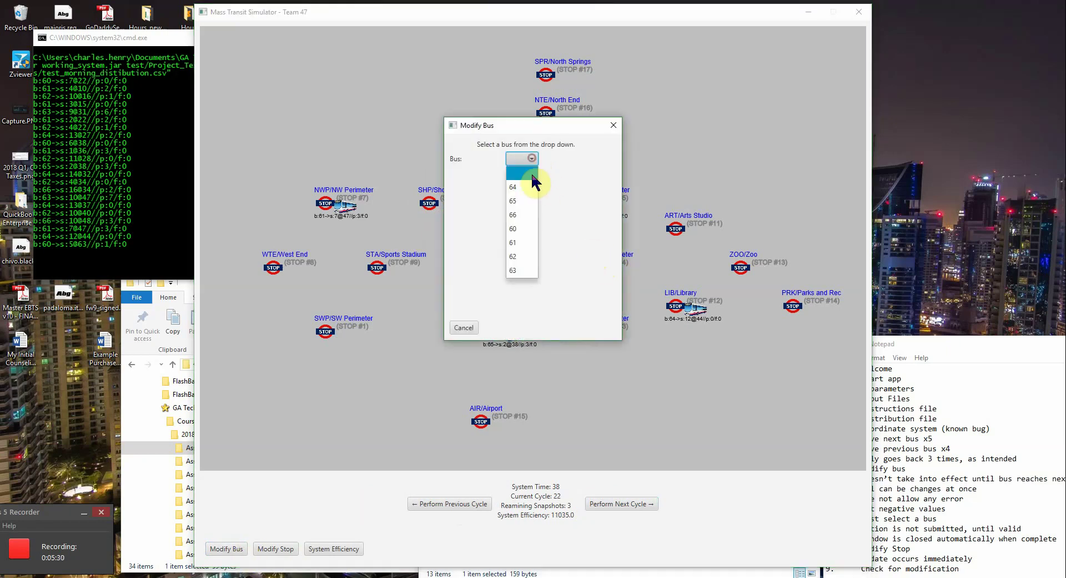
click(527, 229)
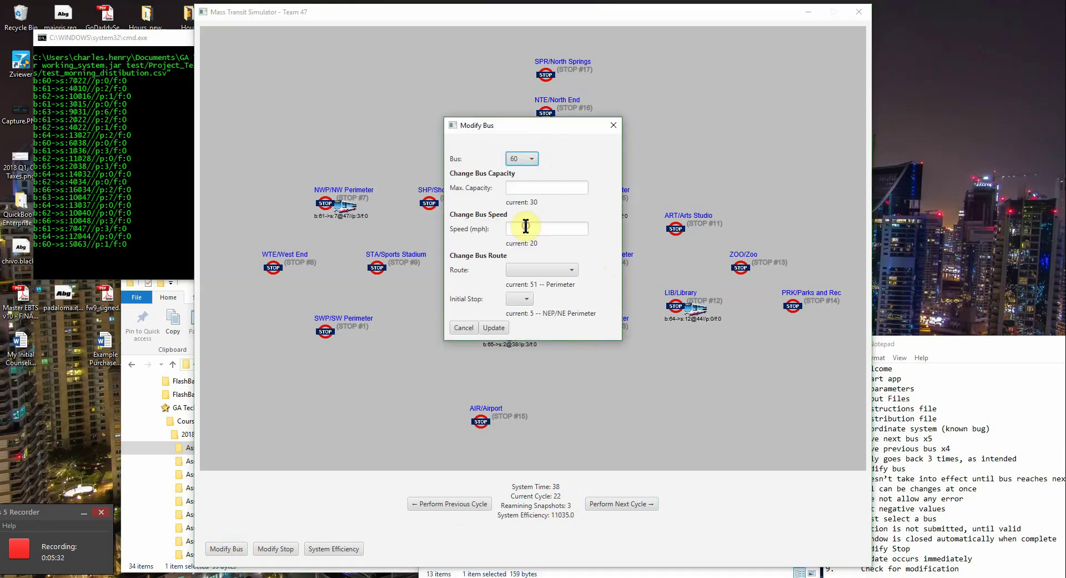
Try entering 23903 as the maximum capacity of bus 60, clearing the entry without submitting it
click(532, 187)
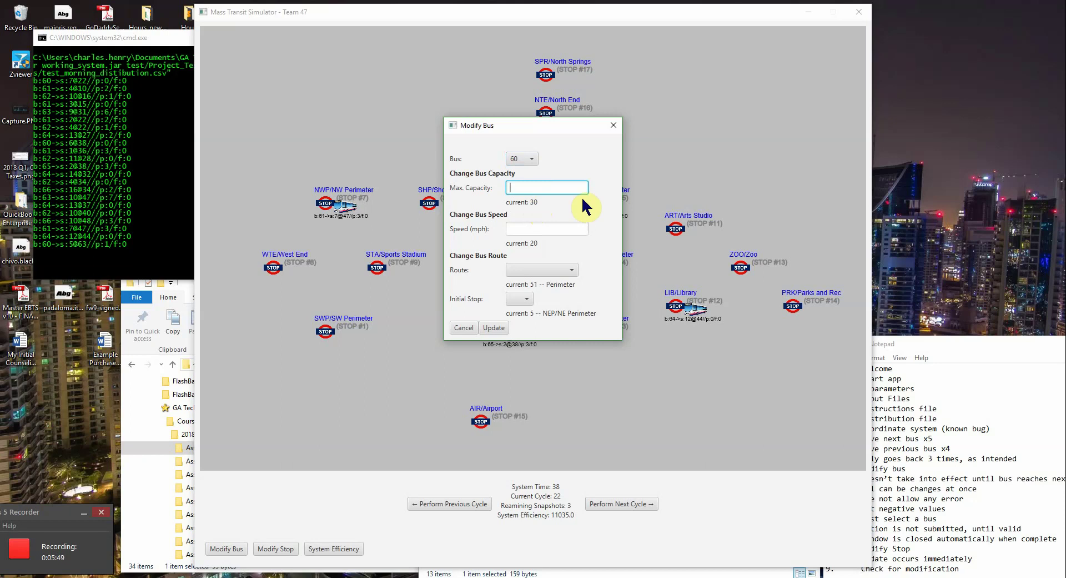
text(23903)
key(BackSpace)
key(BackSpace)
key(BackSpace)
key(BackSpace)
key(BackSpace)
Try route 53 -- Express for bus 60 with 9 -- STA/Sports Stadium as the initial stop and review the available stops
click(562, 271)
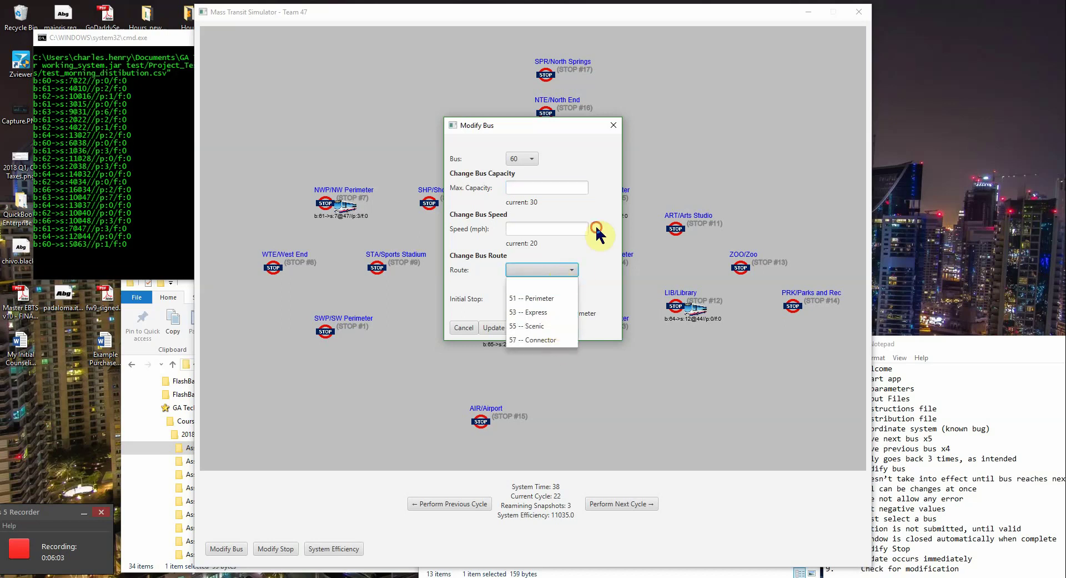
click(563, 272)
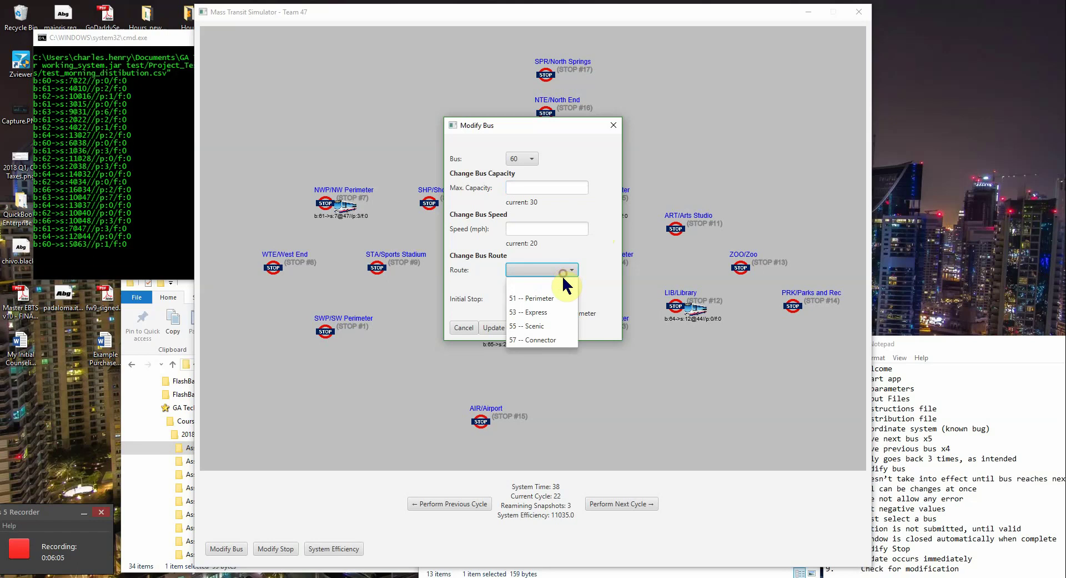
click(560, 311)
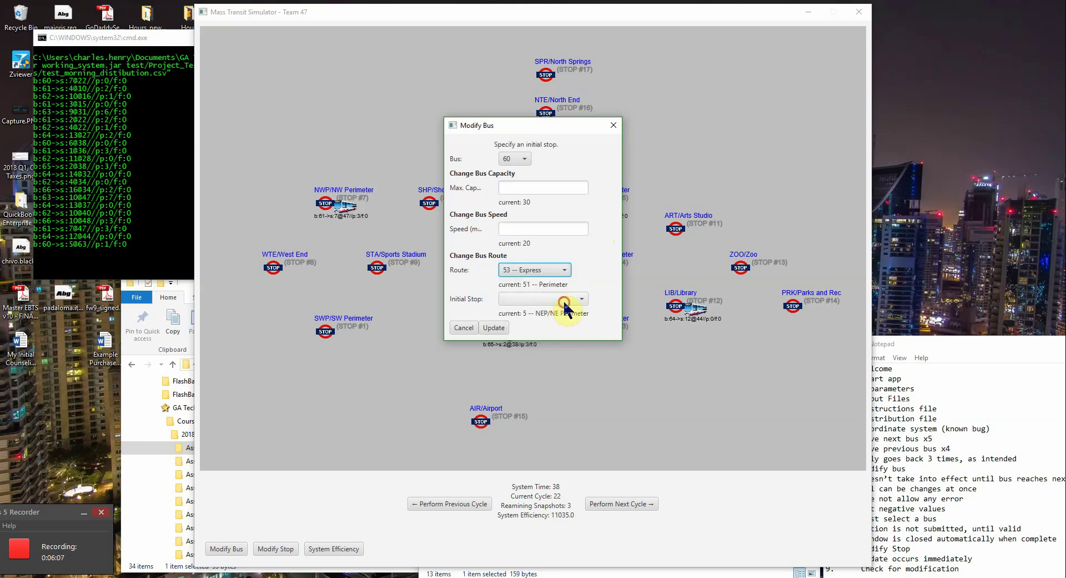
click(565, 303)
click(564, 332)
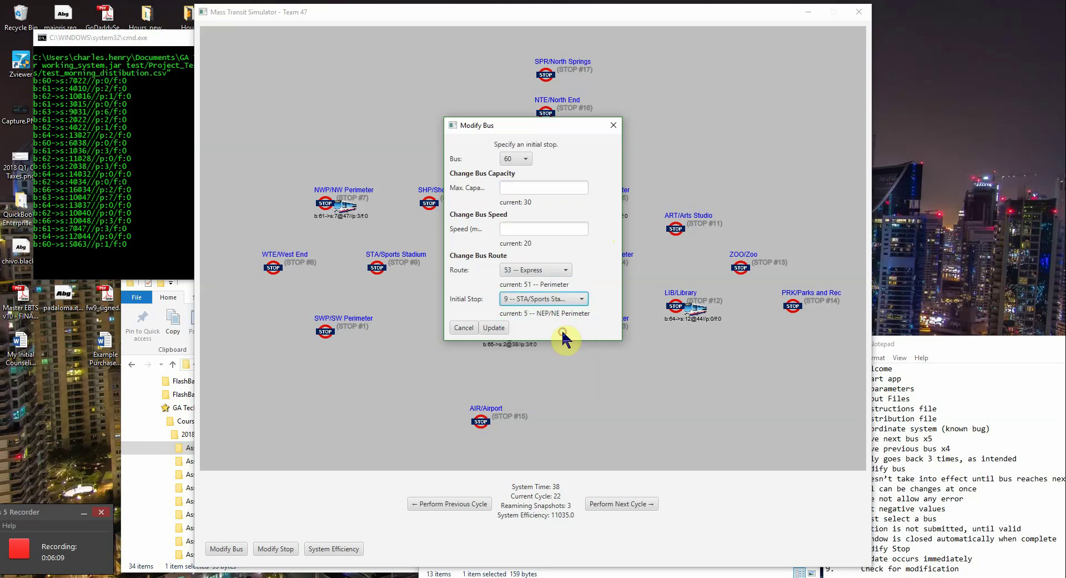
click(554, 301)
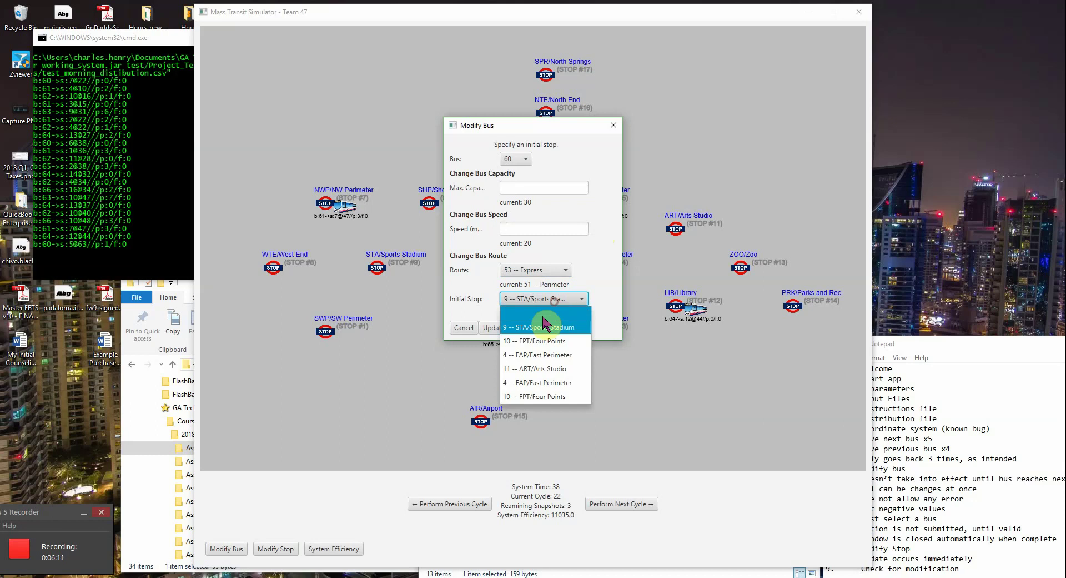
click(588, 285)
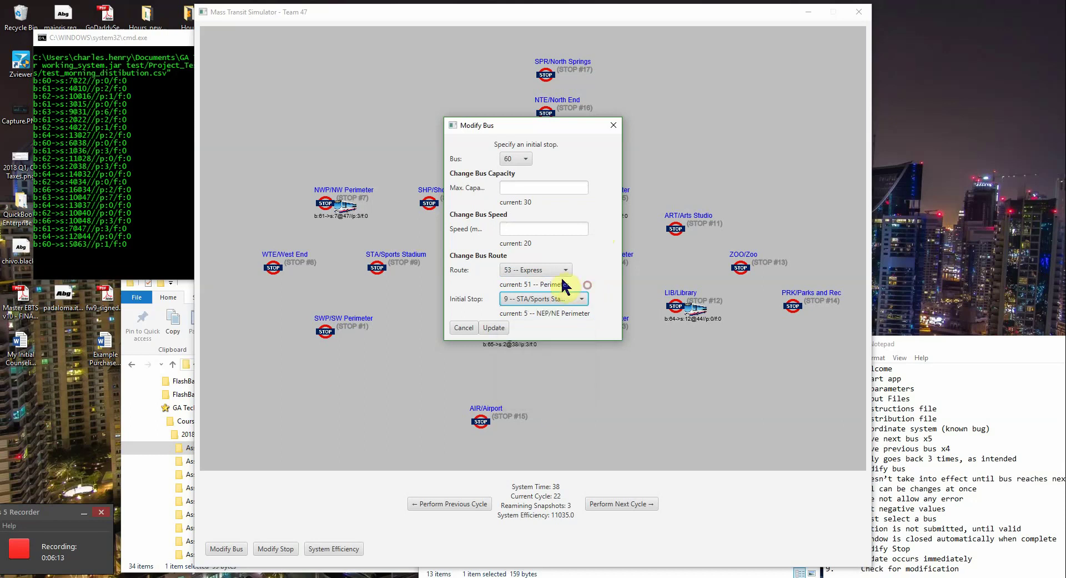
Choose route 55 -- Scenic for bus 60 with 8 -- WTE/West End as the initial stop
click(565, 272)
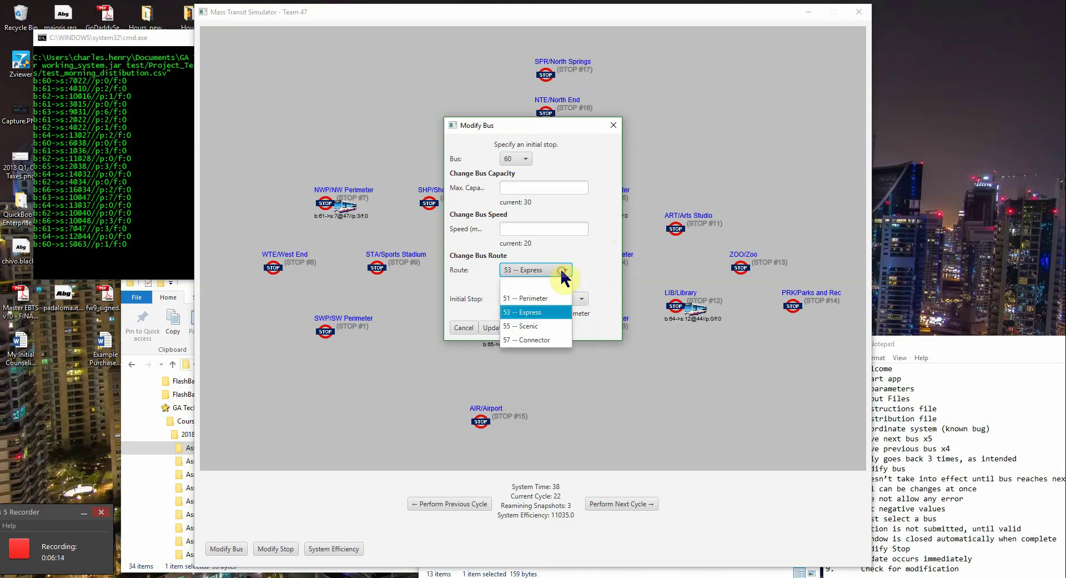
click(558, 328)
click(561, 301)
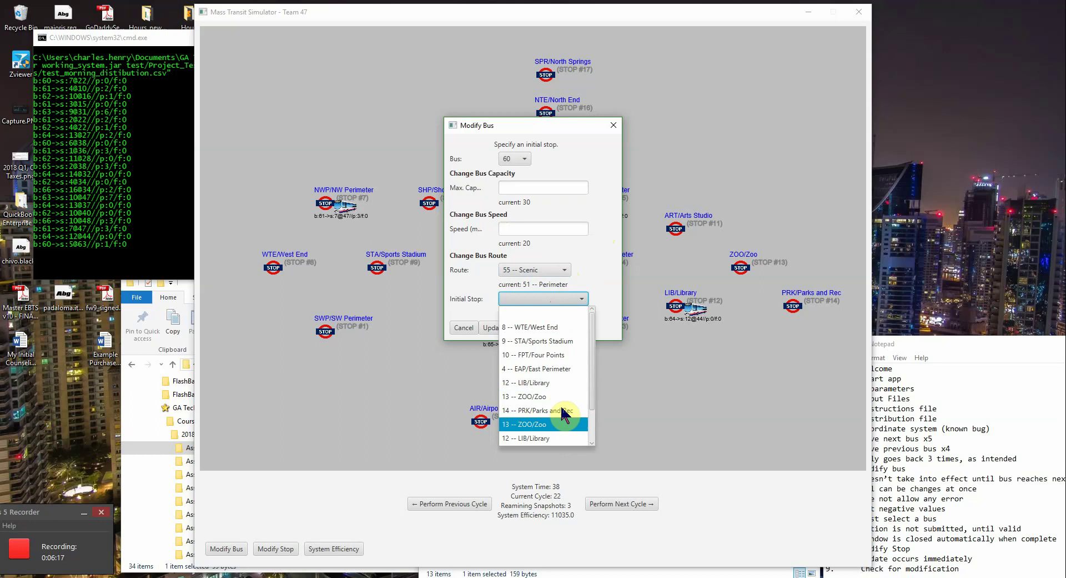
click(550, 330)
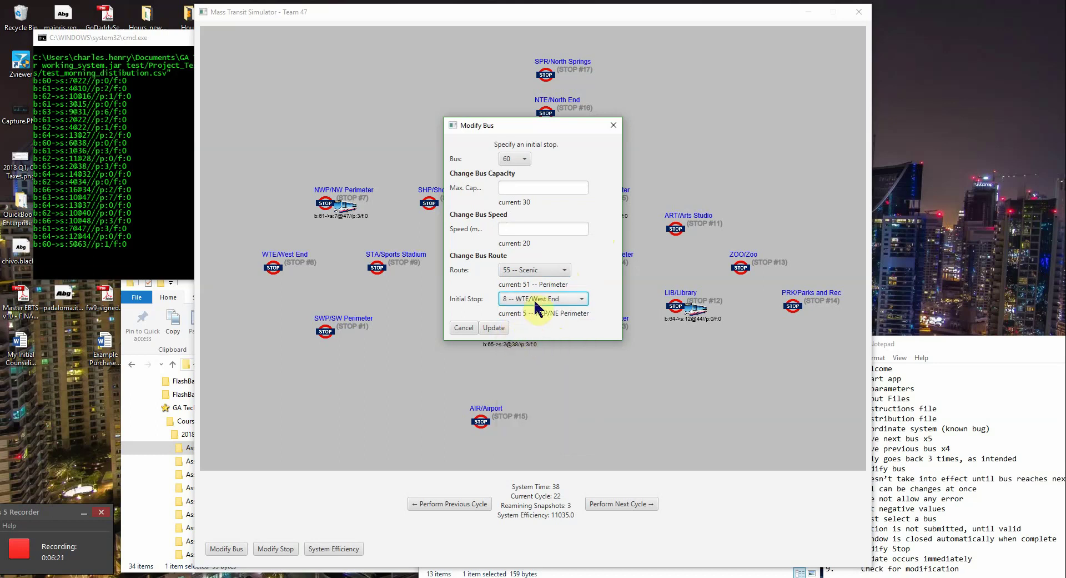
Blank the initial stop of bus 60 and try to submit the route change without one
click(535, 299)
click(542, 313)
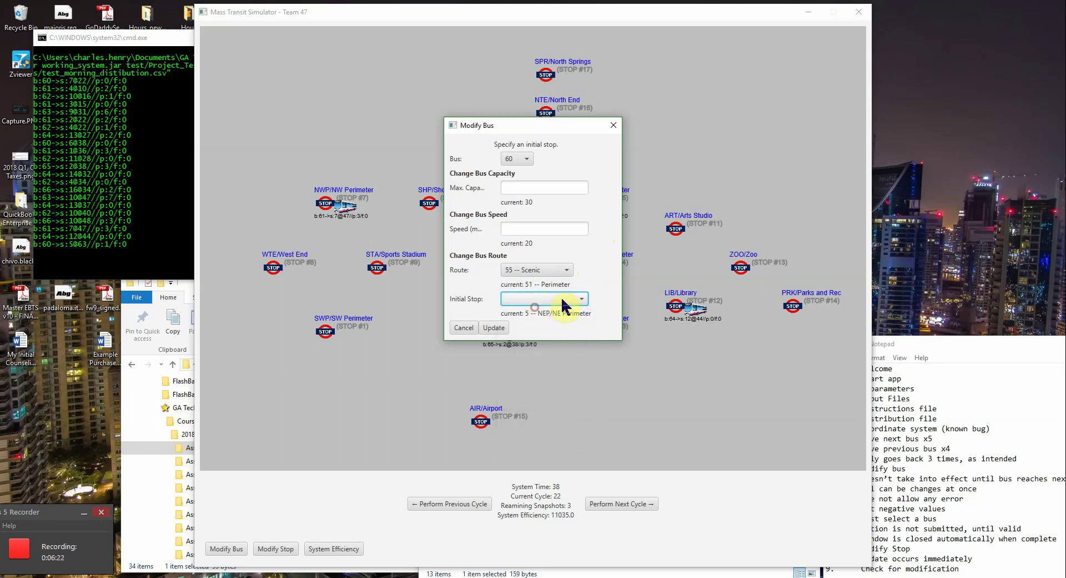
click(488, 325)
click(488, 325)
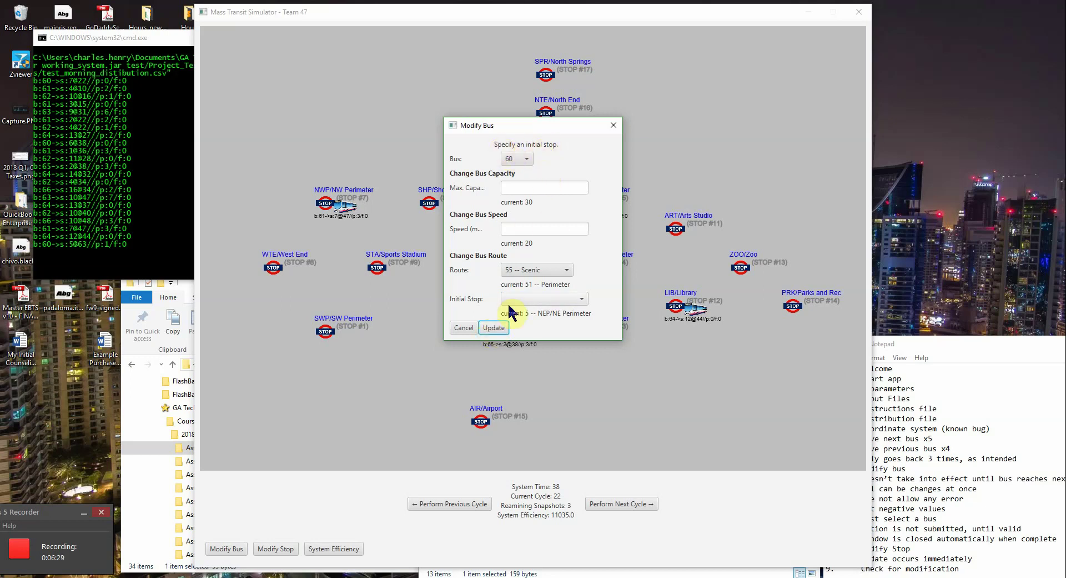
Set the initial stop of bus 60 to 8 -- WTE/West End, submit the route change and dismiss the confirmation
click(533, 299)
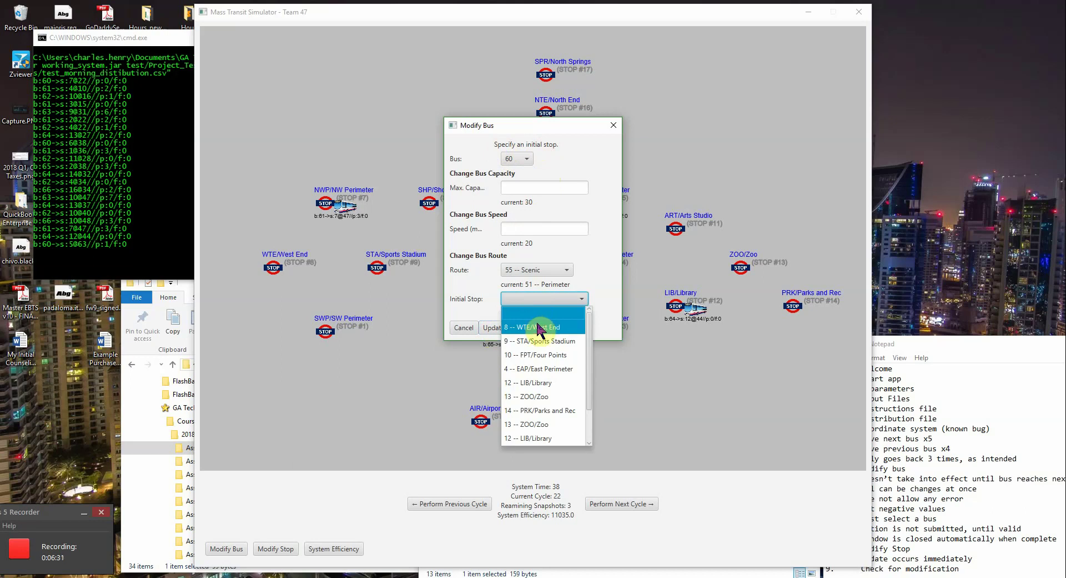
click(537, 322)
click(493, 328)
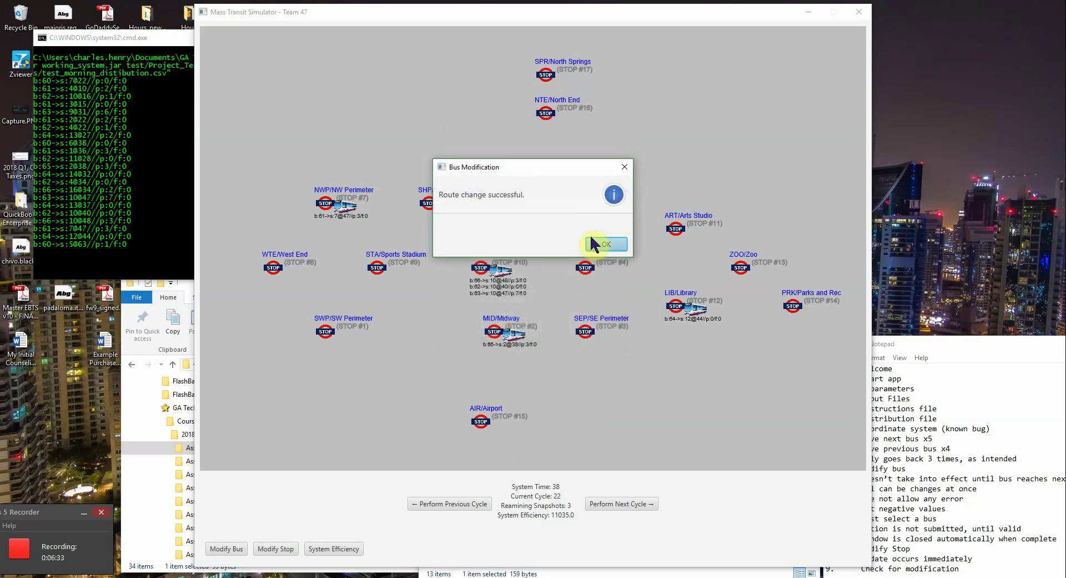
click(592, 243)
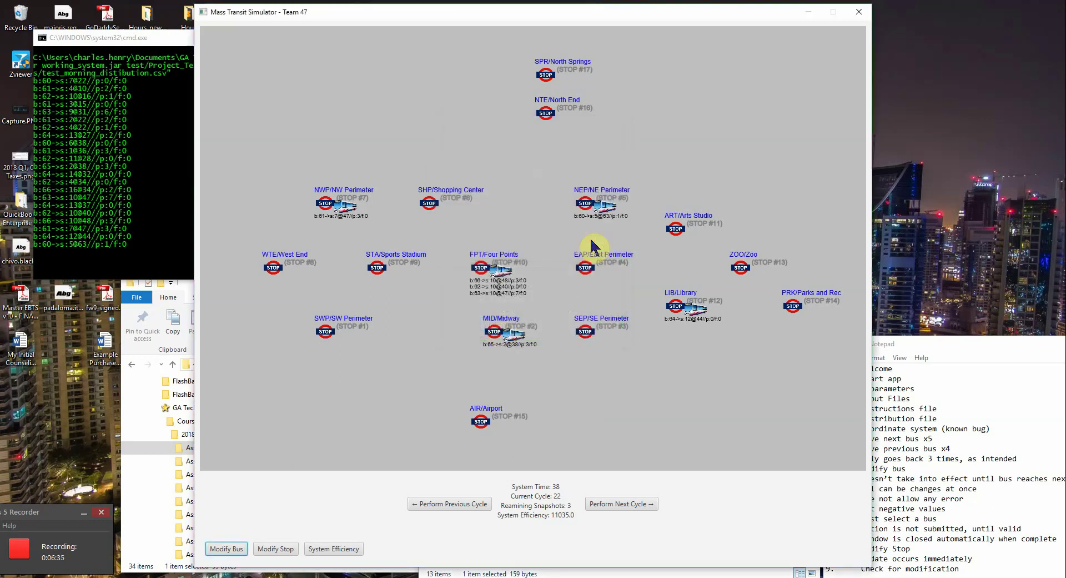
Open the stop modification form and examine the rider probabilities of stop 4 -- EAP/East Perimeter
click(294, 551)
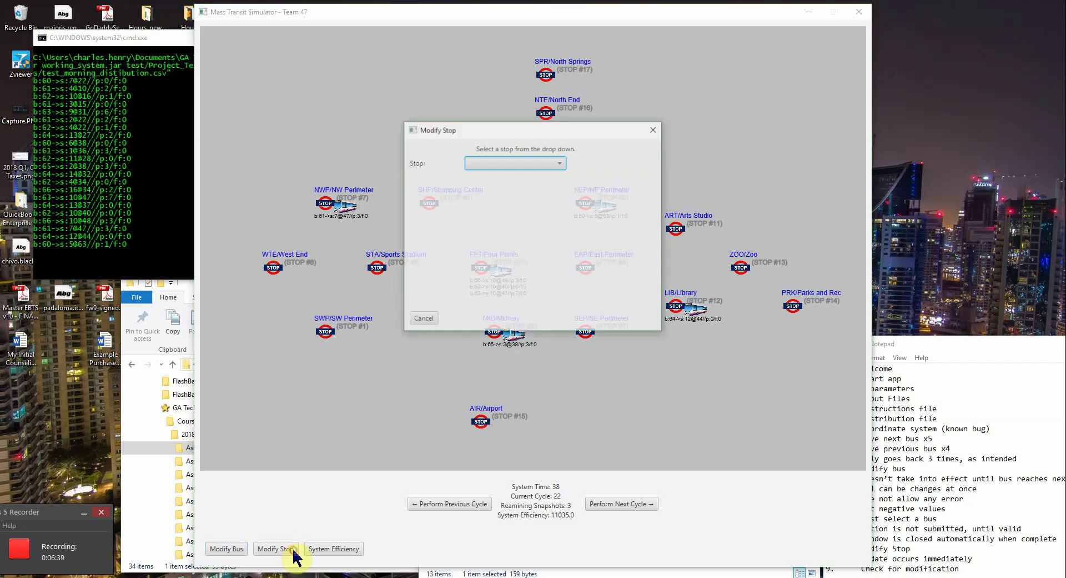
click(536, 164)
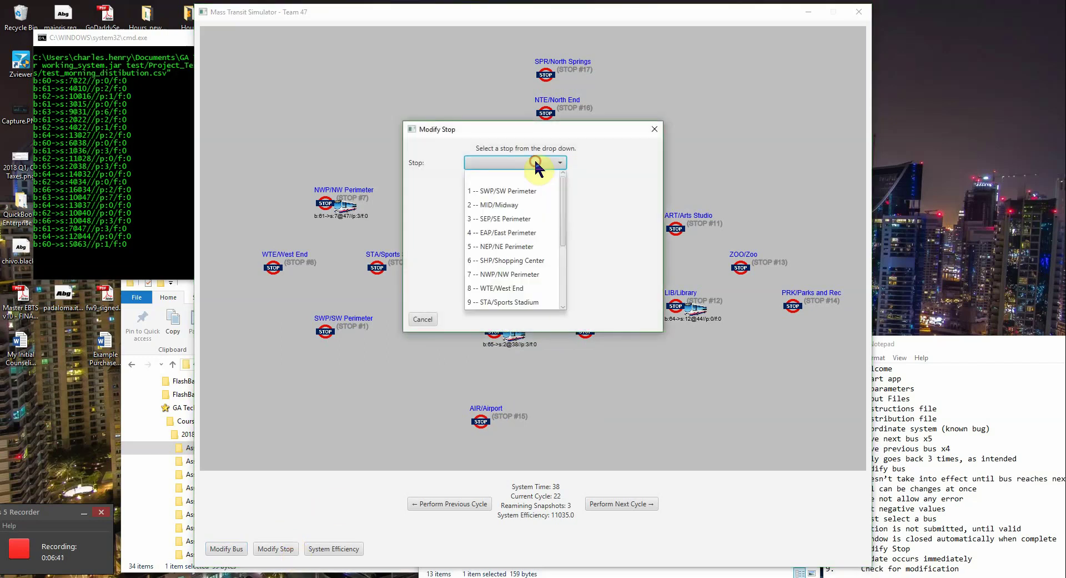
click(526, 236)
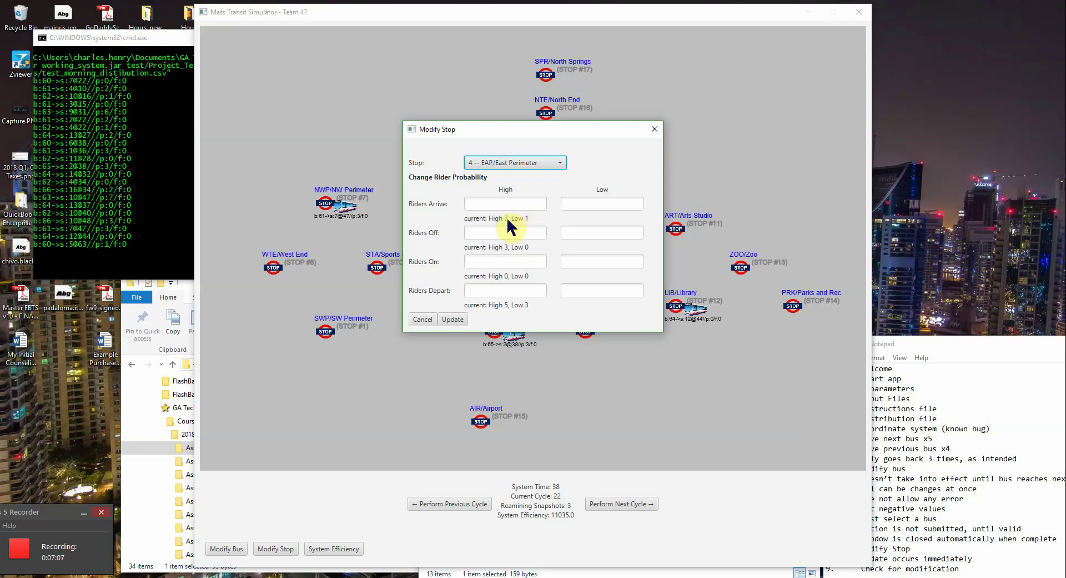
Set Riders Arrive for stop 1 -- SWP/SW Perimeter to High 10 and Low 5, and submit the change
click(536, 161)
click(528, 190)
click(500, 203)
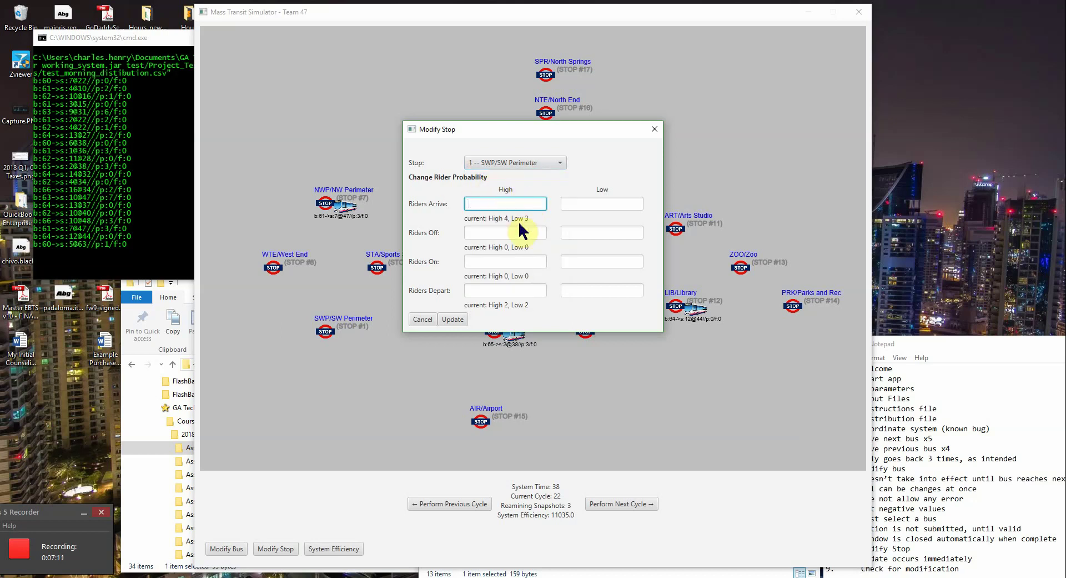
text(10)
key(Tab)
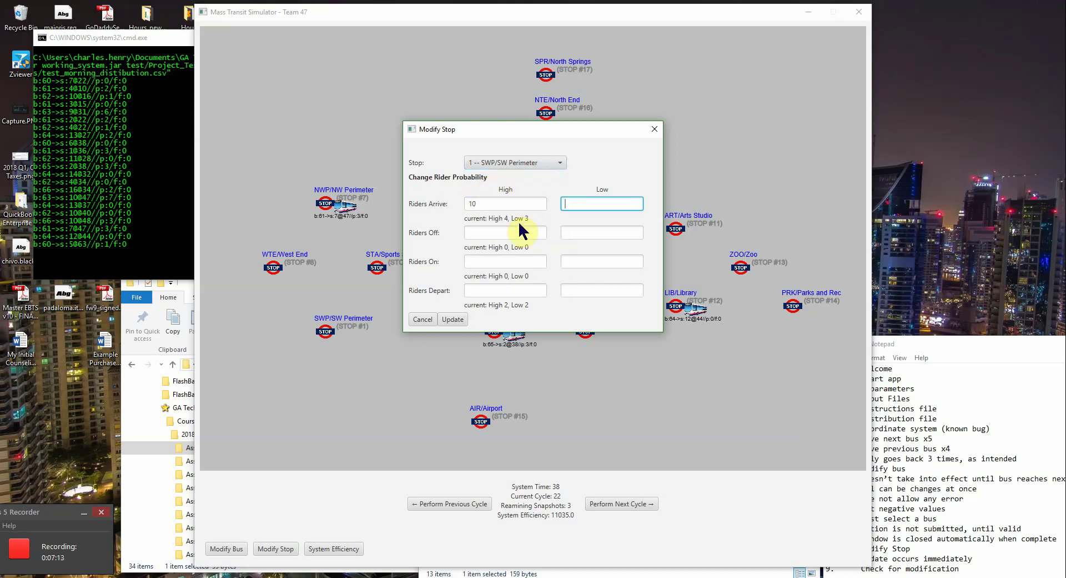
text(5)
click(453, 320)
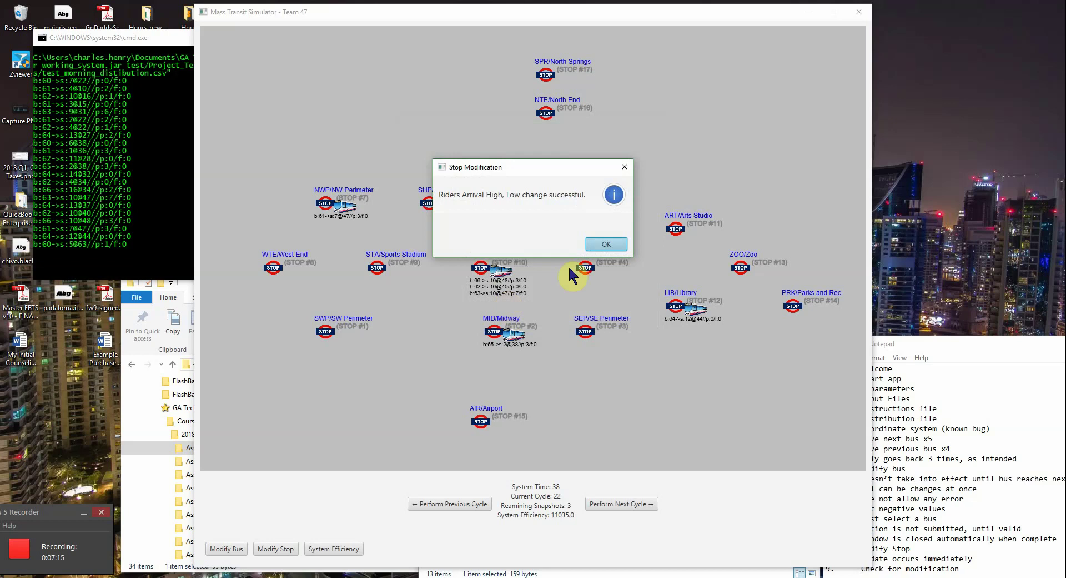
Dismiss the confirmation and try to update Riders Arrive for stop 1 -- SWP/SW Perimeter with High 1 and an empty Low
click(606, 245)
click(283, 548)
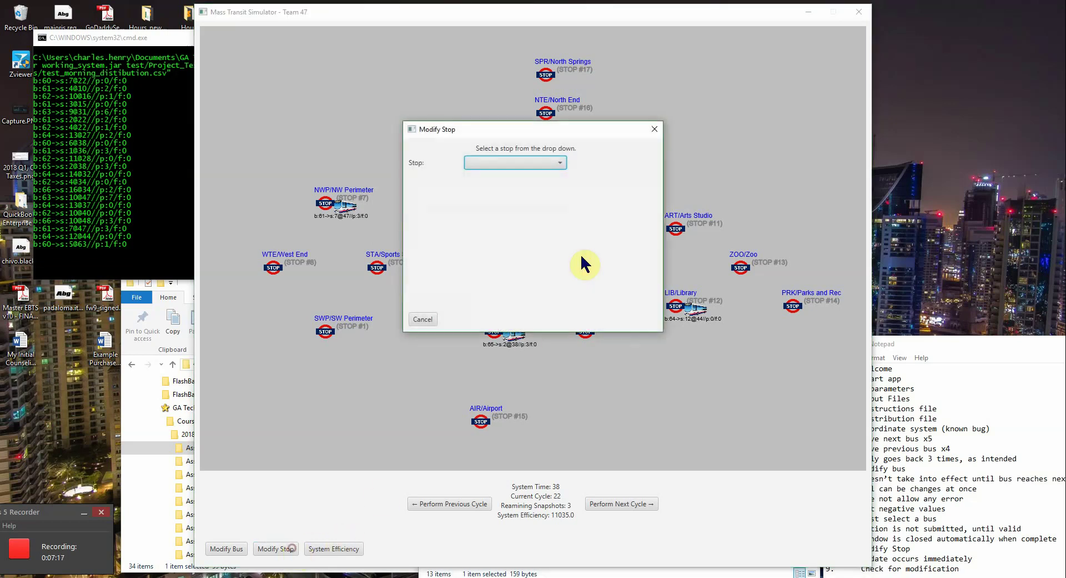
click(542, 162)
click(534, 189)
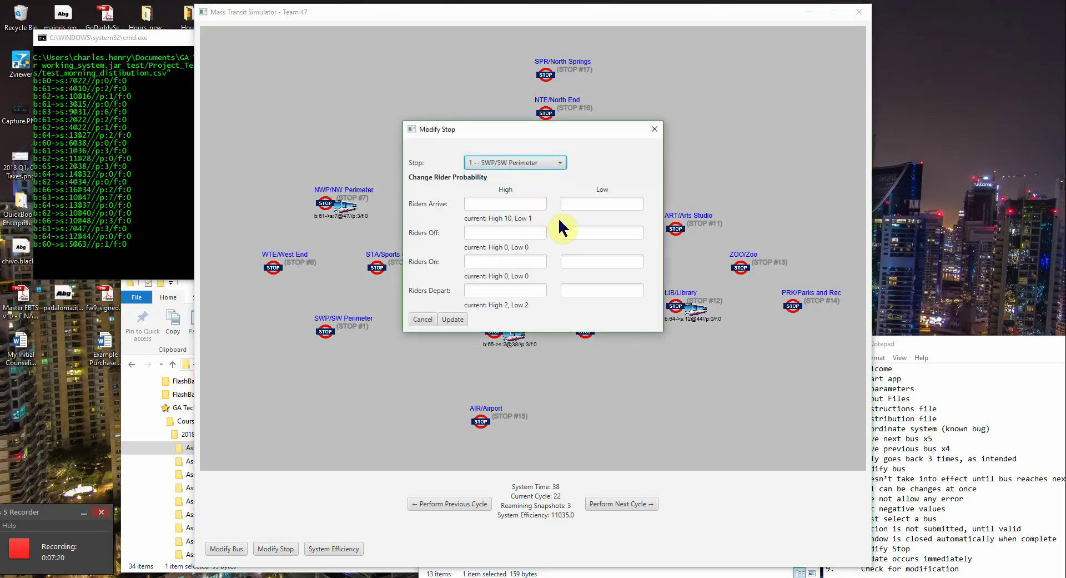
click(534, 204)
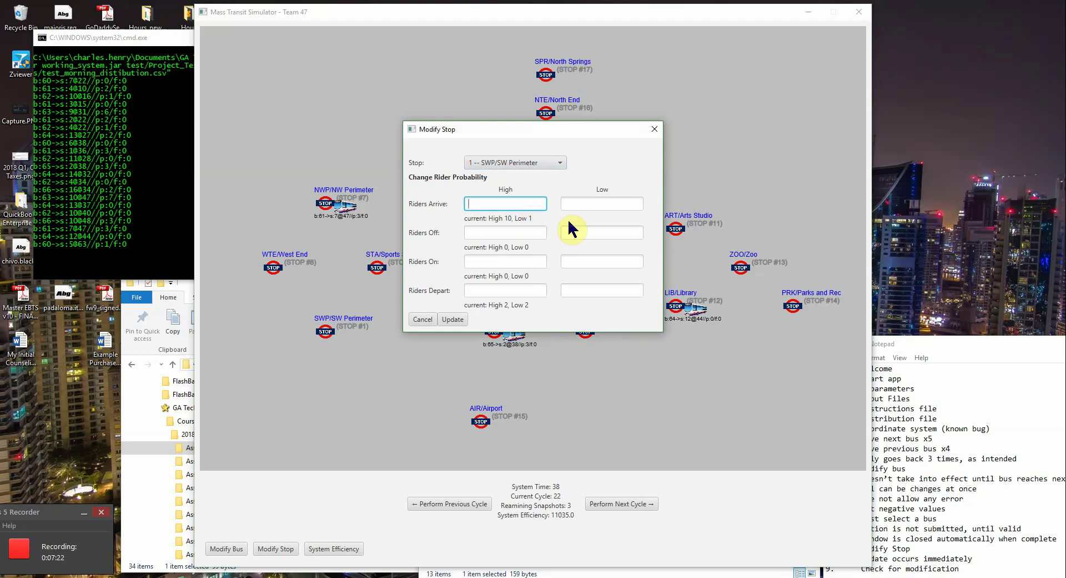
text(1)
click(608, 206)
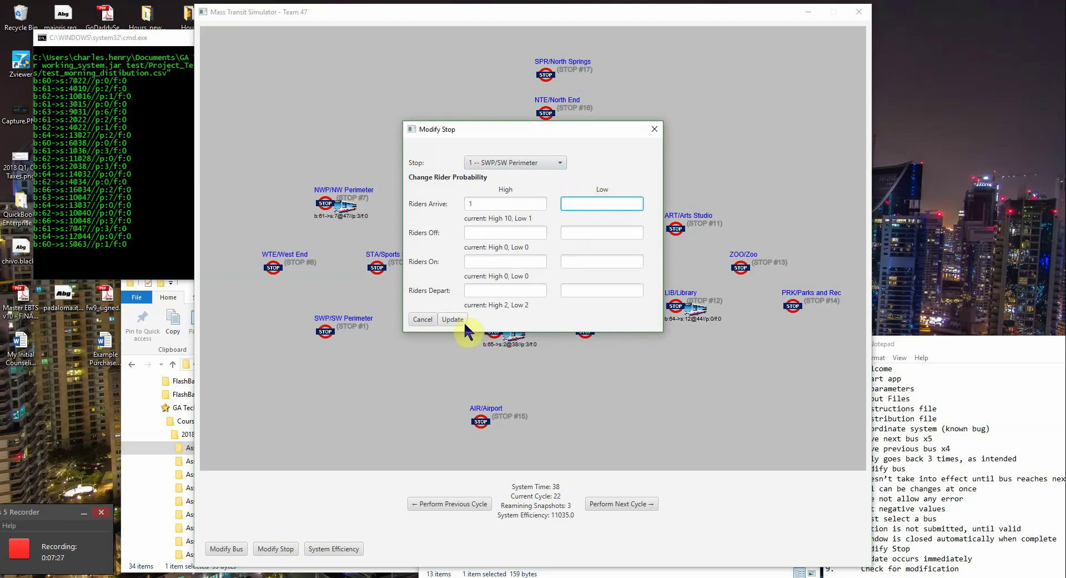
click(463, 321)
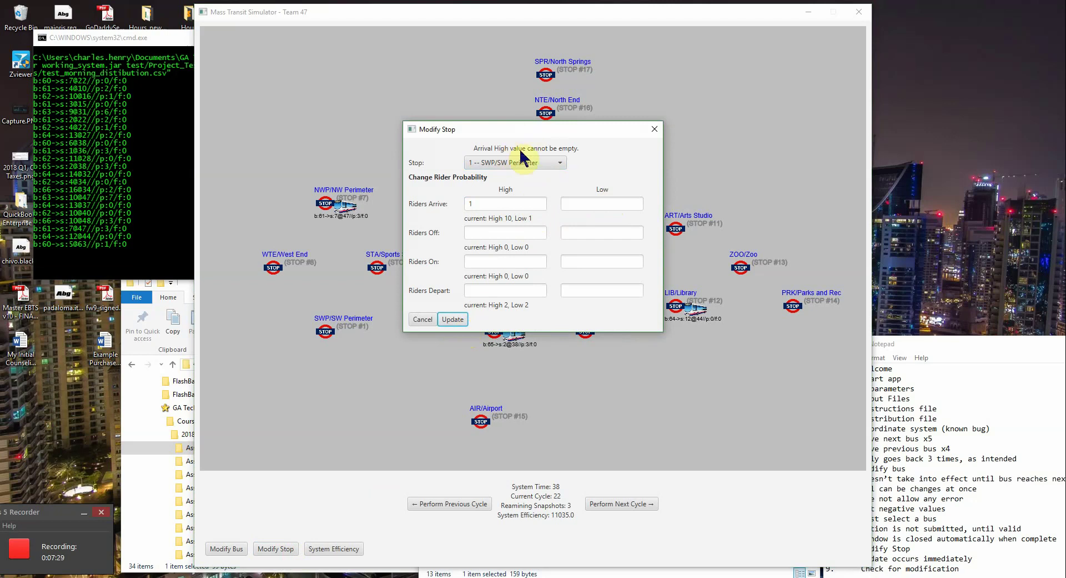
Set the Riders Arrive Low value of stop 1 to 10, submit the change and dismiss the confirmation
click(571, 205)
text(1)
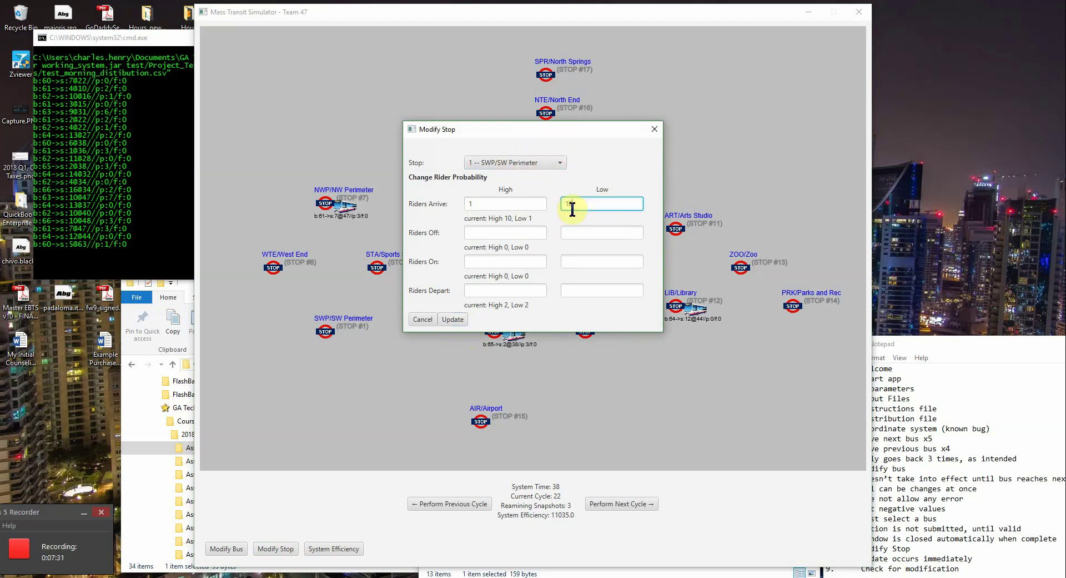
text(0)
click(451, 320)
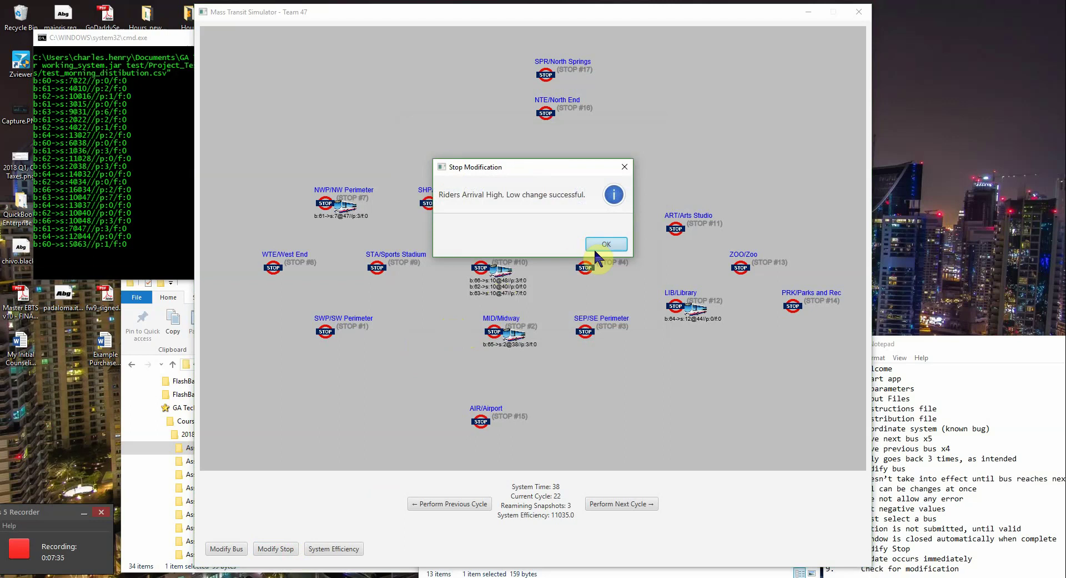
click(621, 246)
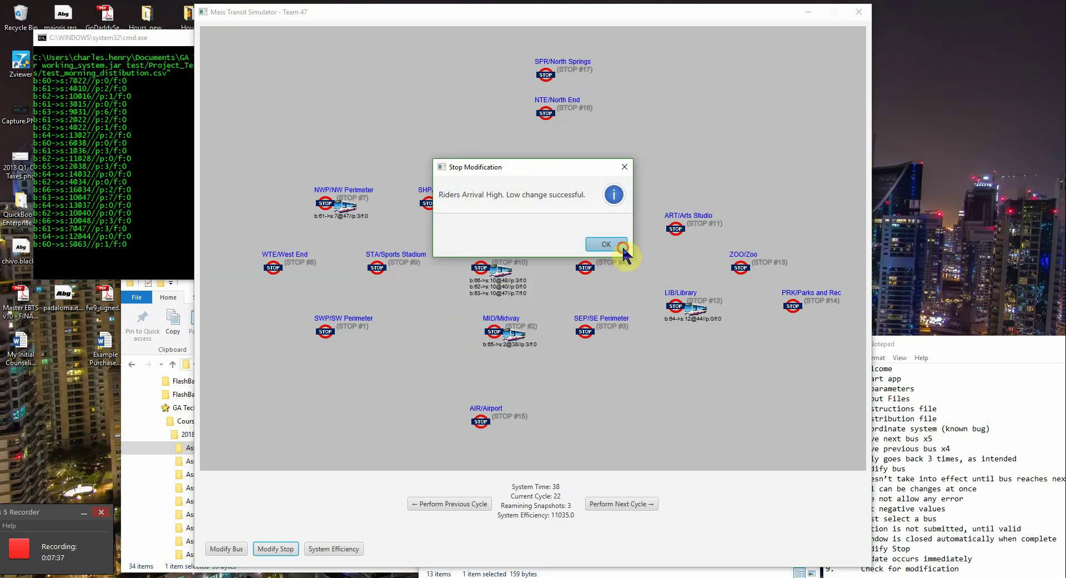
Set Riders Arrive for stop 1 -- SWP/SW Perimeter to High 2 and Low 9, submit the change and dismiss the confirmation
click(296, 548)
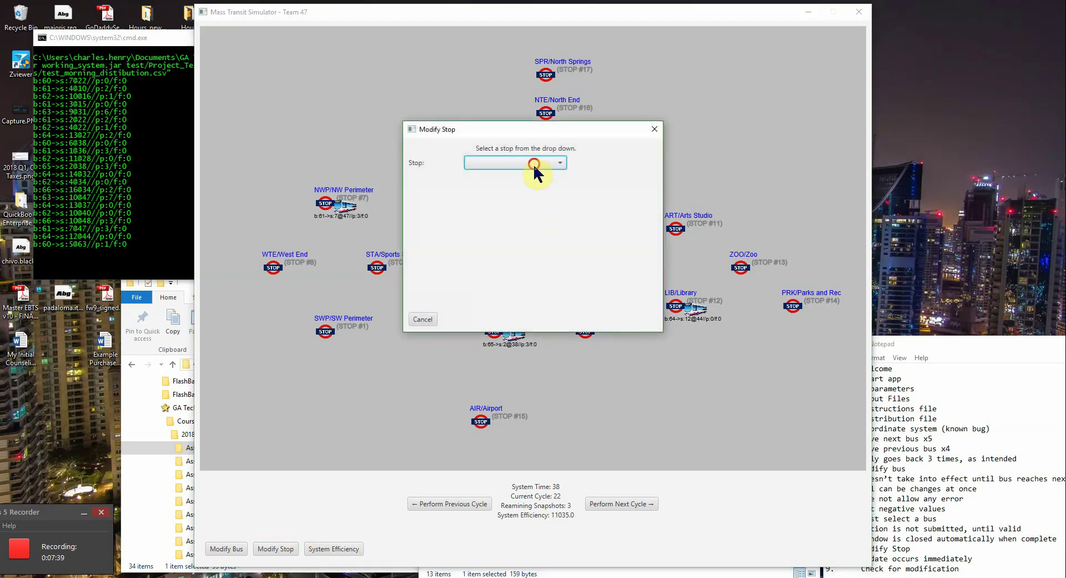
click(534, 164)
click(528, 192)
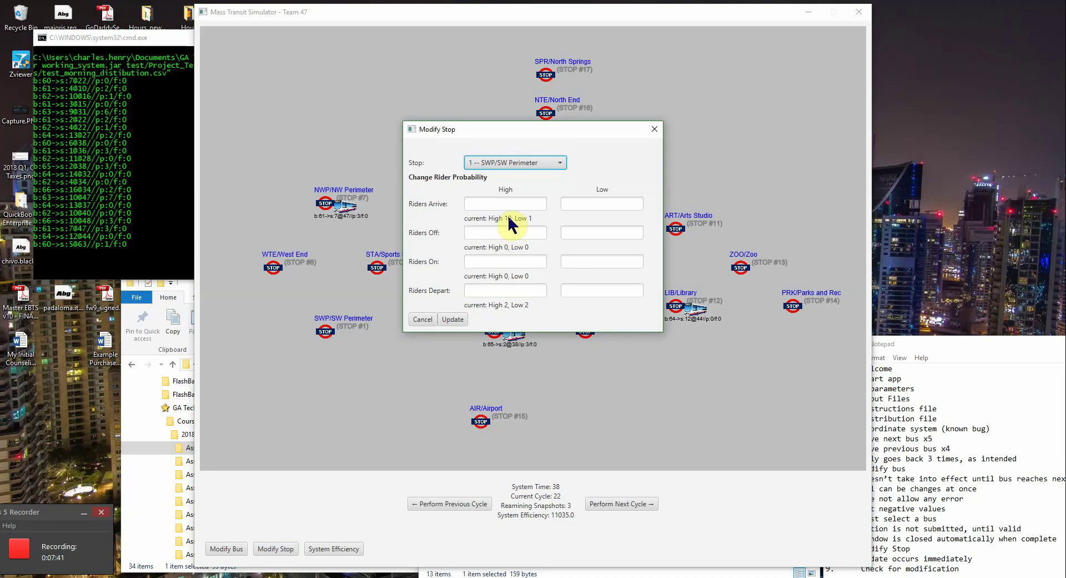
click(503, 202)
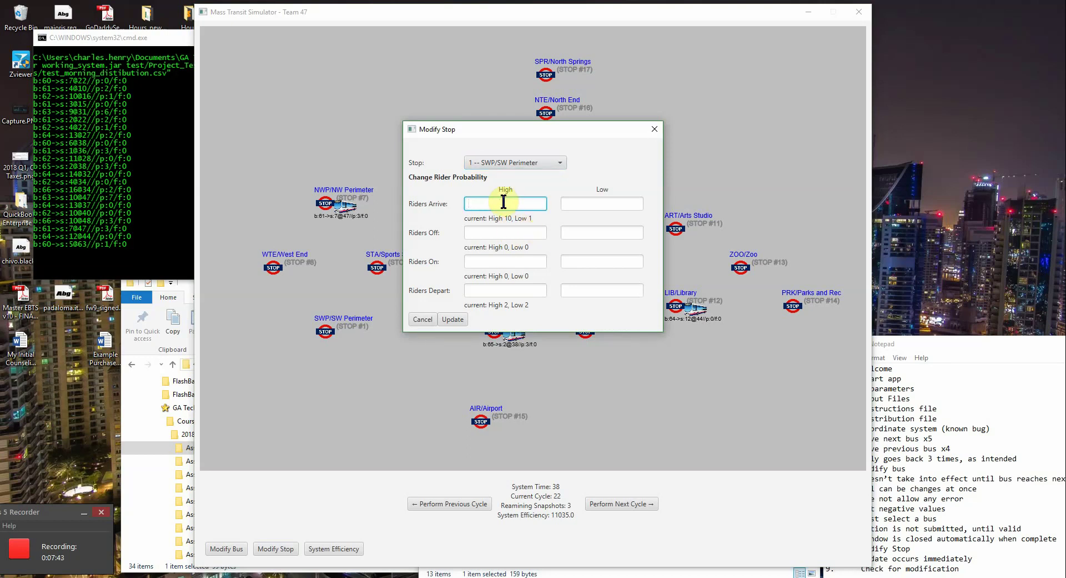
text(29)
key(BackSpace)
click(590, 203)
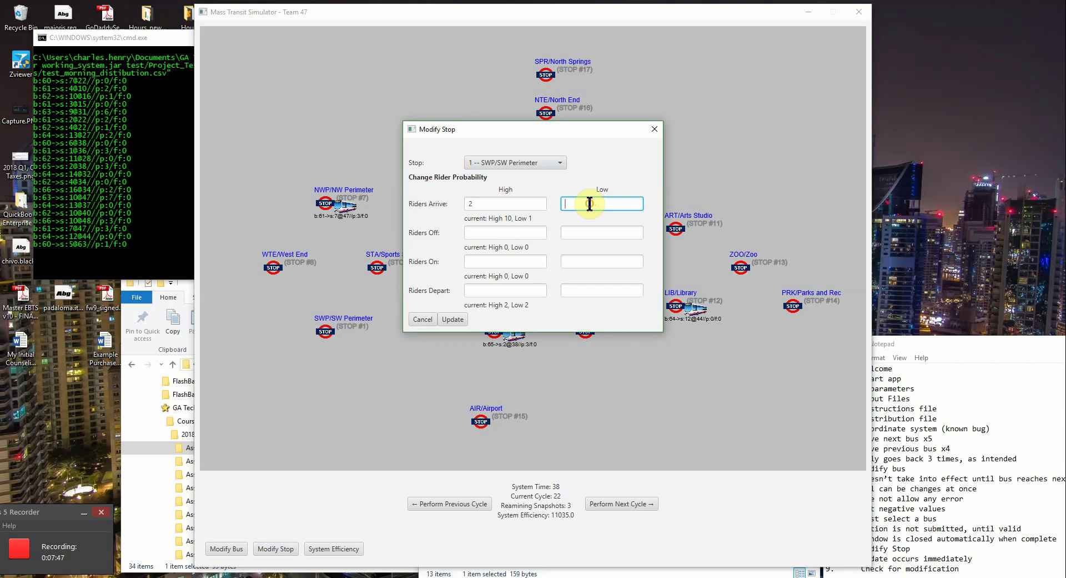
text(9)
click(454, 318)
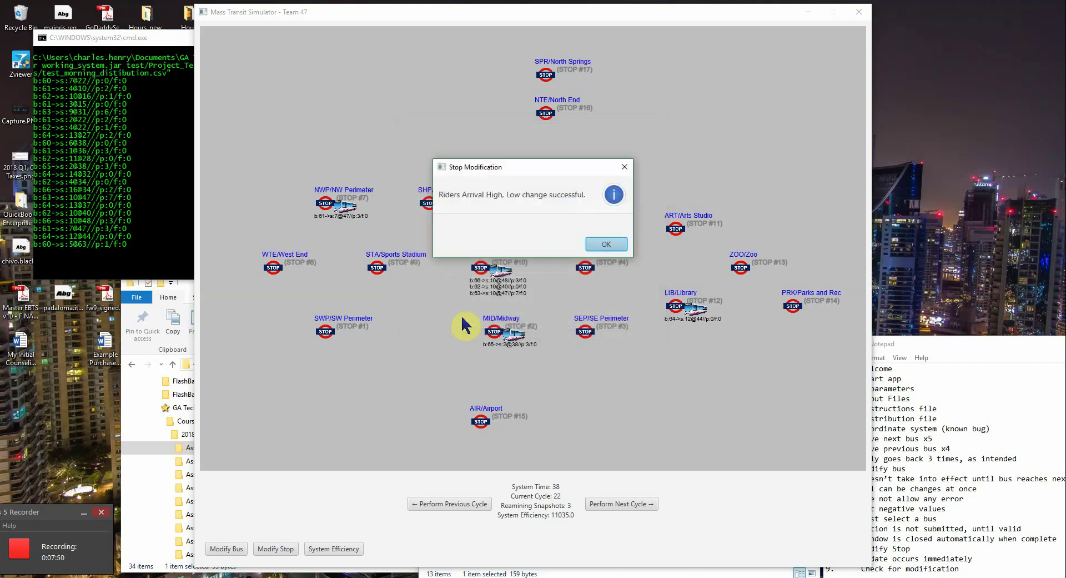
click(620, 244)
Check the current rider probabilities of stop 1 -- SWP/SW Perimeter, and close the stop modification form without changes
click(291, 549)
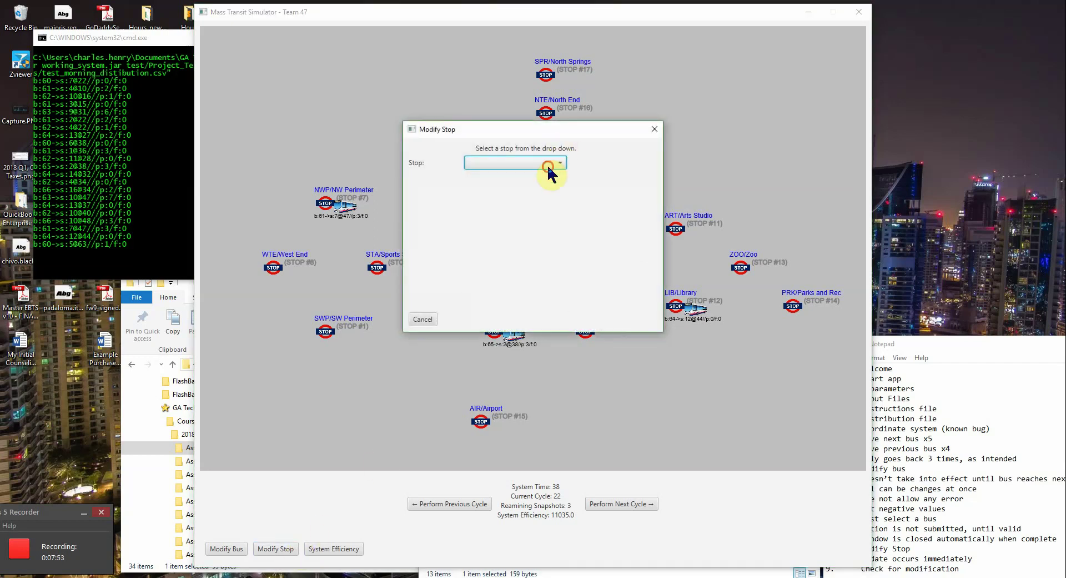
click(550, 163)
click(525, 191)
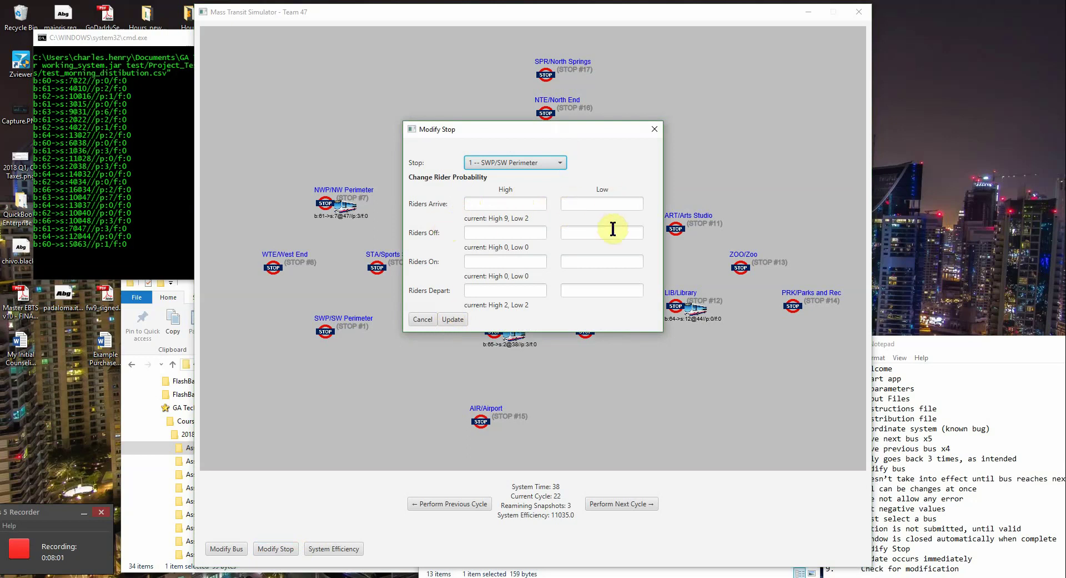
click(423, 318)
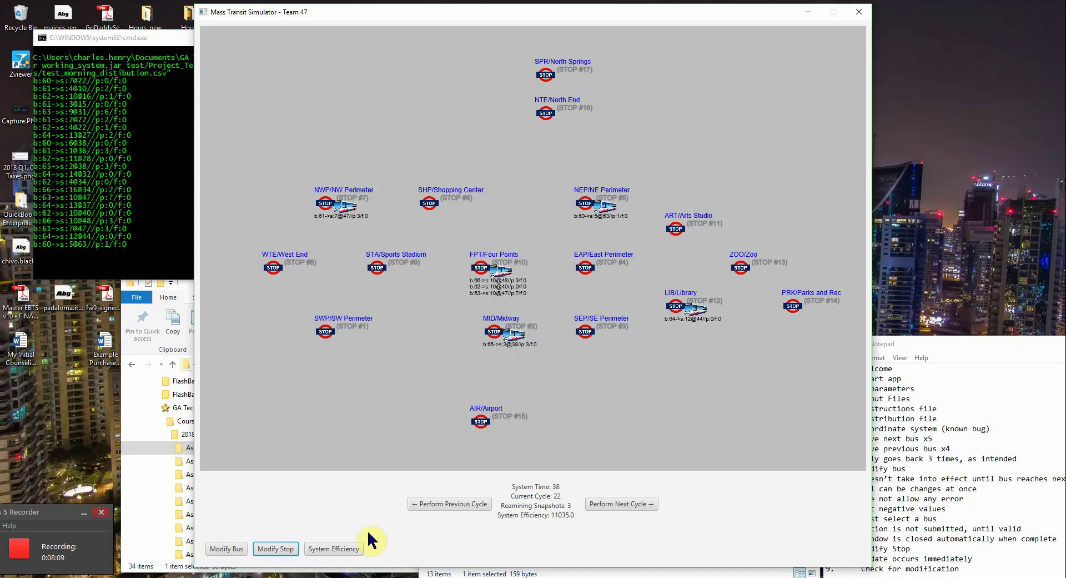
Review the System Efficiency report, sorting the stops by Name, Riders, Latitude, Longitude and Stop Id and the buses by Bus Id, and close it
click(347, 555)
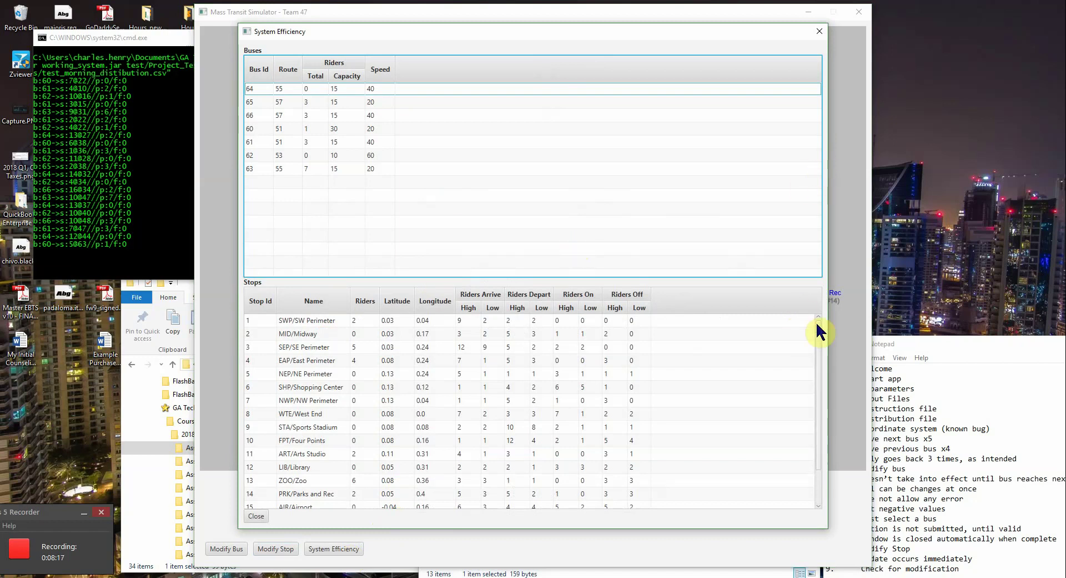
mouse_move(817, 325)
mouse_down()
mouse_move(815, 369)
mouse_move(813, 307)
mouse_up()
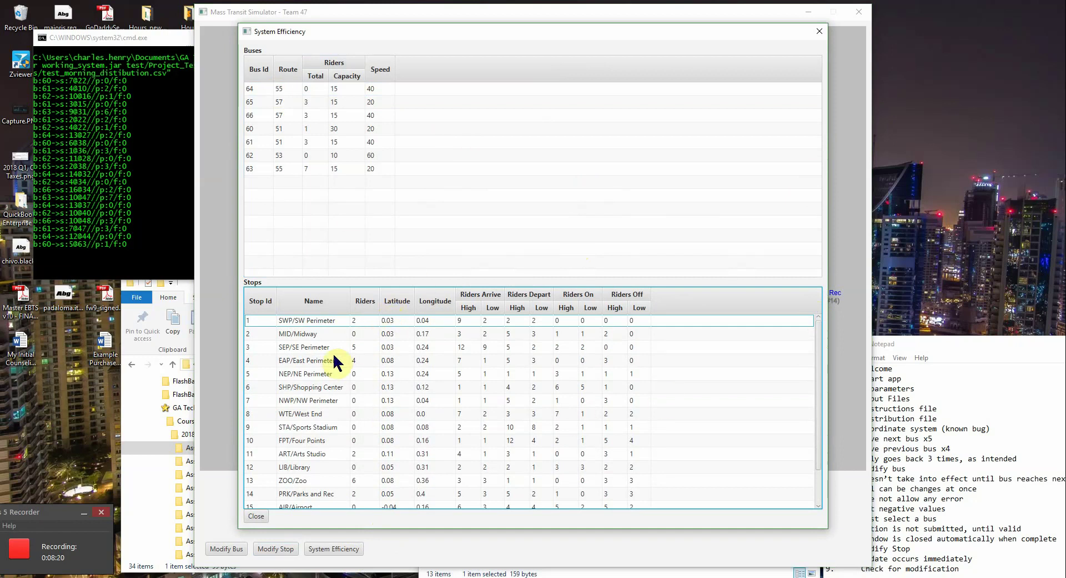
click(313, 302)
click(359, 302)
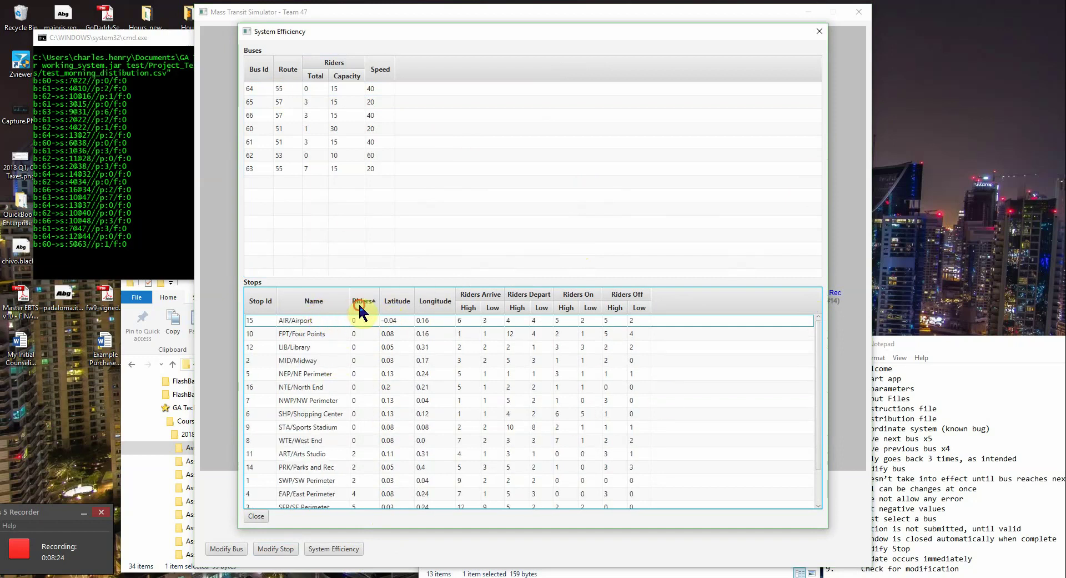
click(389, 303)
click(422, 302)
click(264, 303)
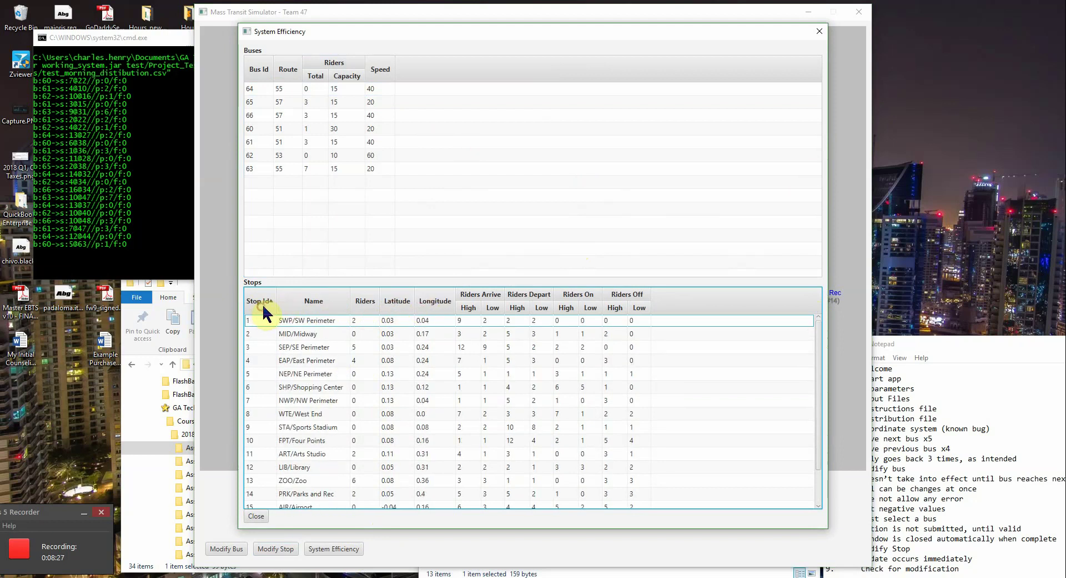
click(258, 69)
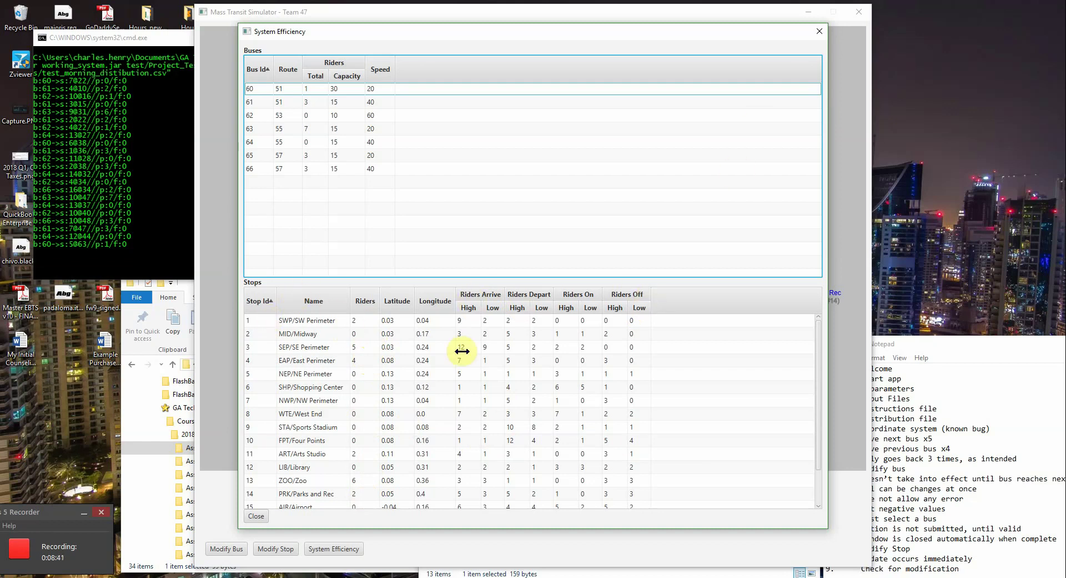
click(819, 32)
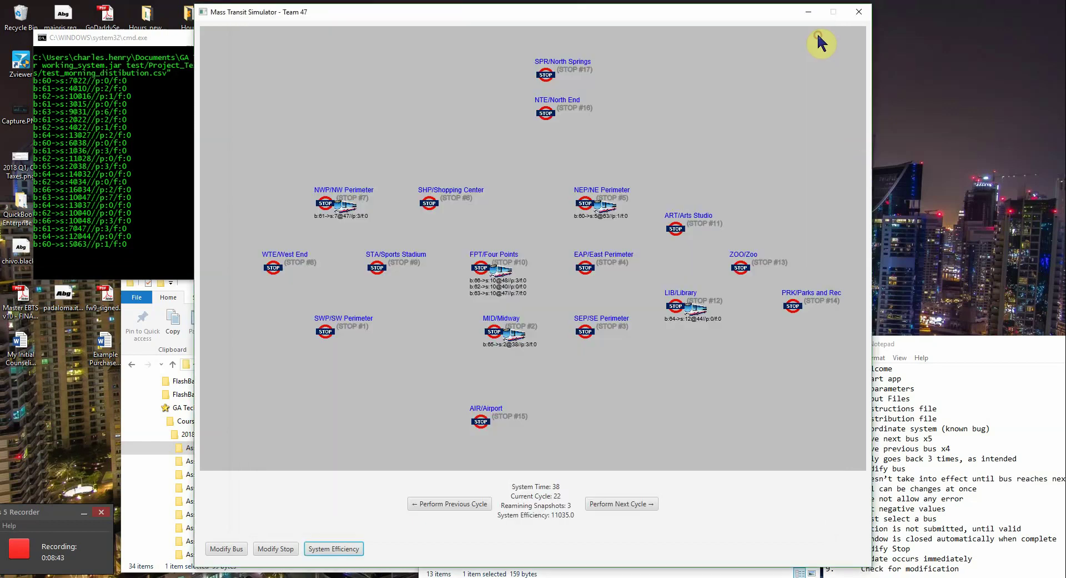